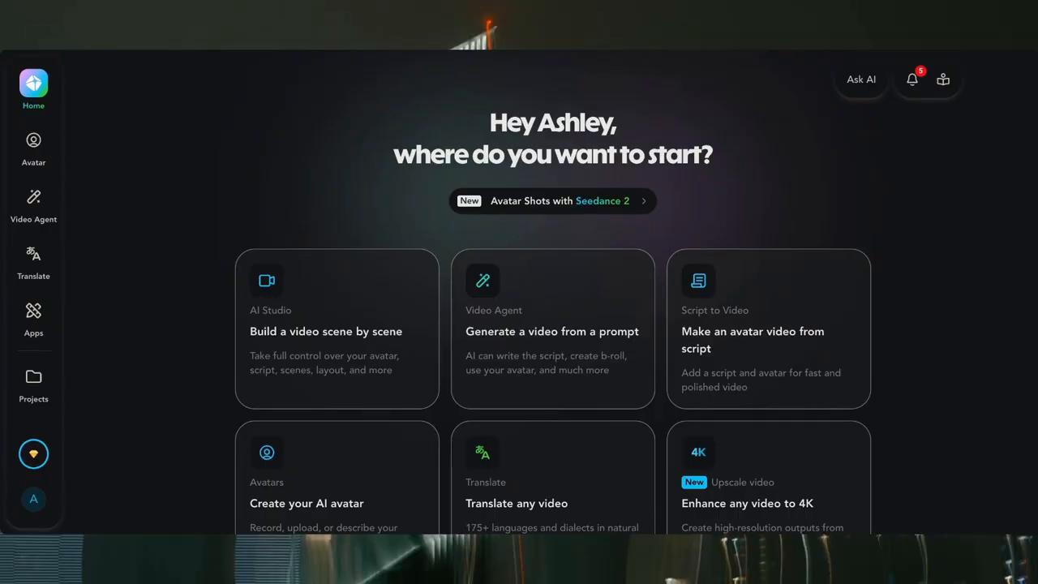
Open the avatar video creator and look through the available avatars.
left_click(36, 146)
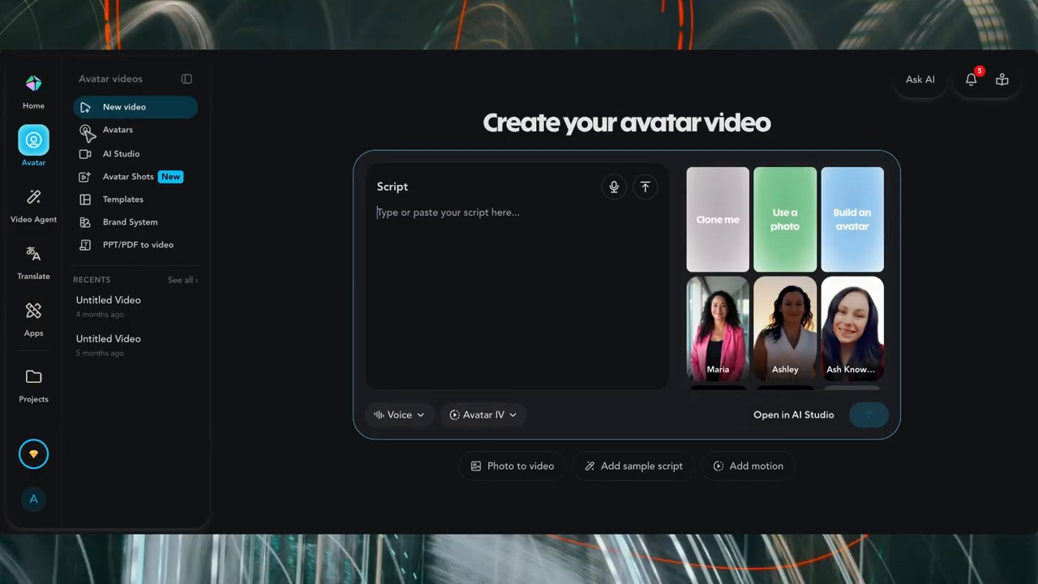
scroll(726, 332, "down", 2)
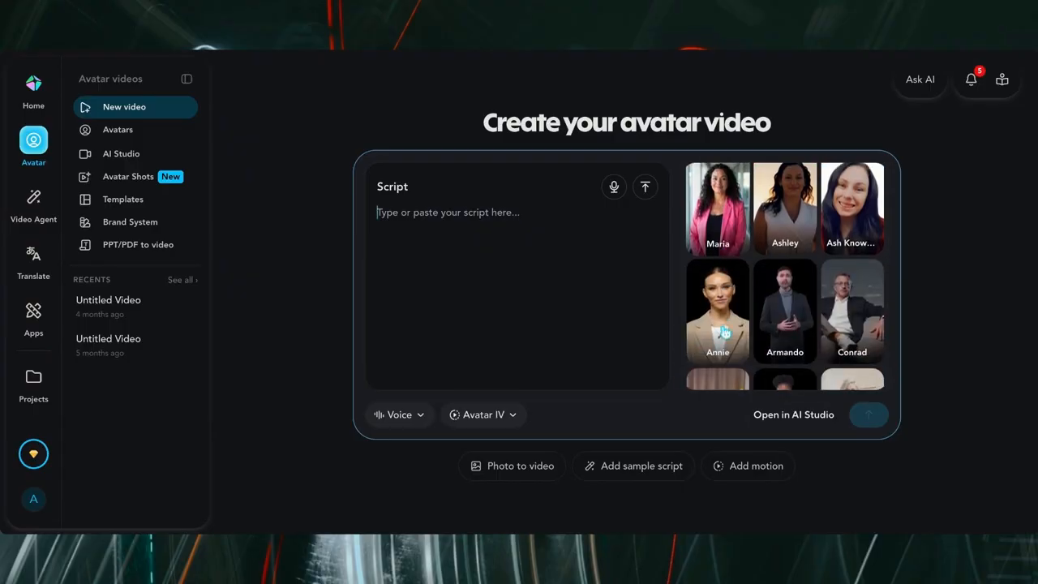
scroll(725, 333, "up", 2)
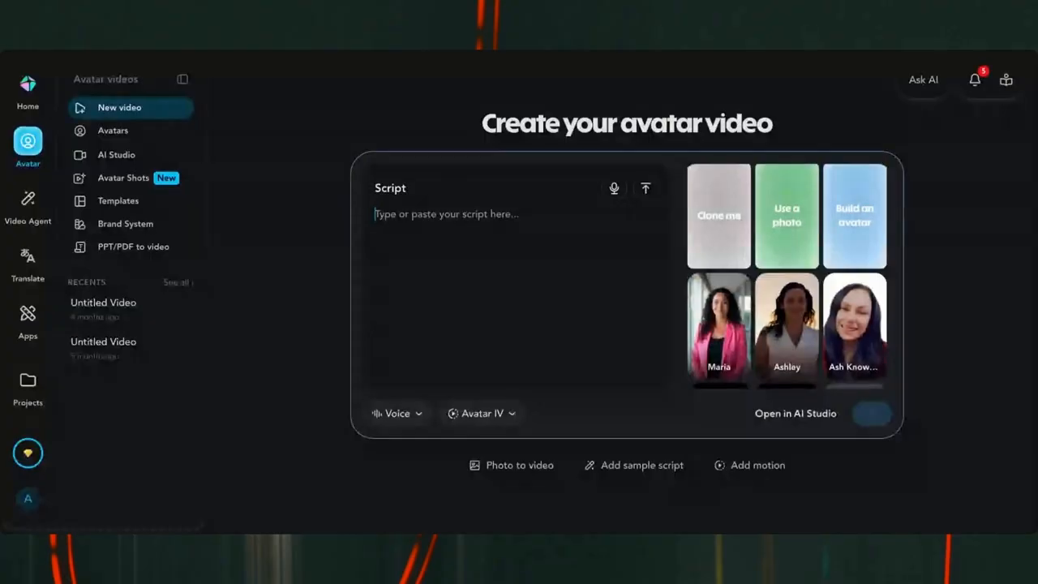
left_click(377, 215)
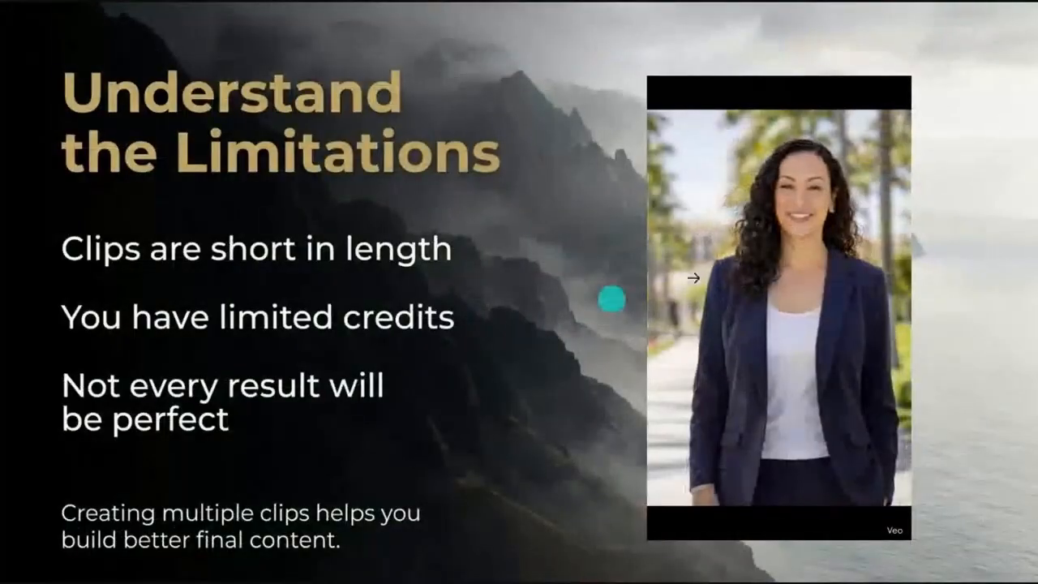
left_click(778, 305)
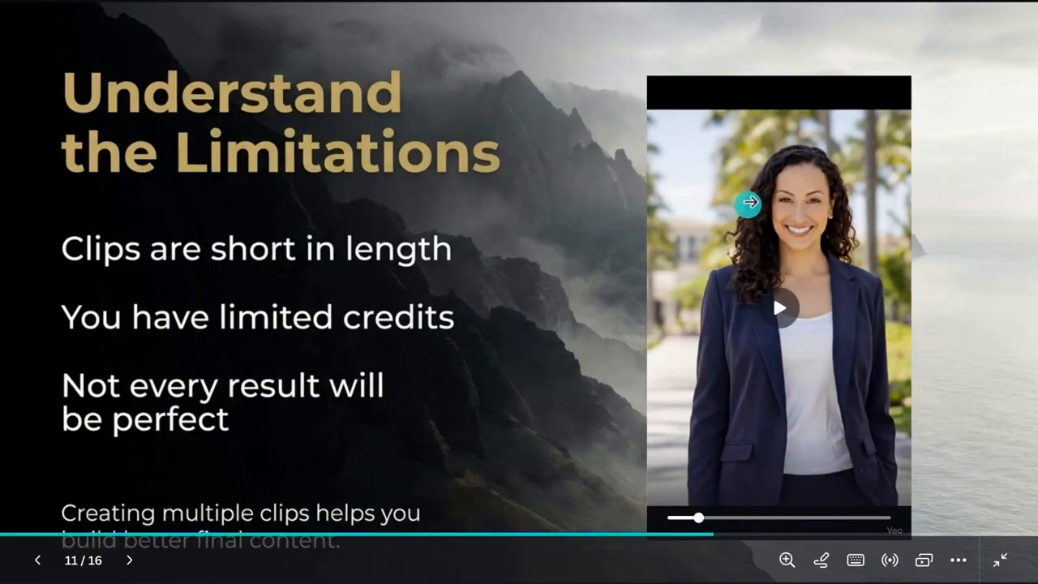
left_click(940, 257)
left_click(941, 257)
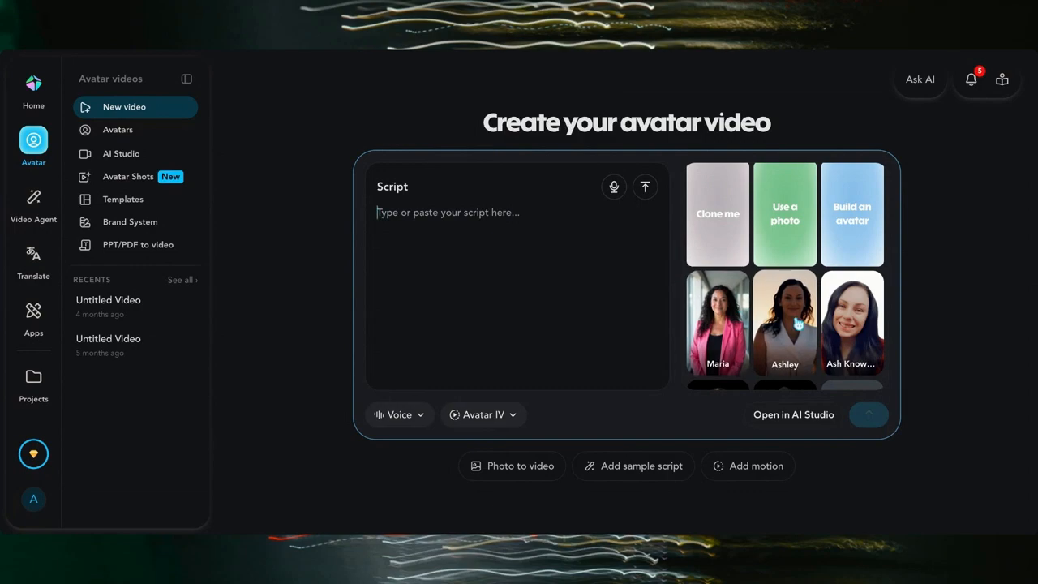
Preview the cloned voice in the voice list, view its available options, and return to the script.
left_click(419, 417)
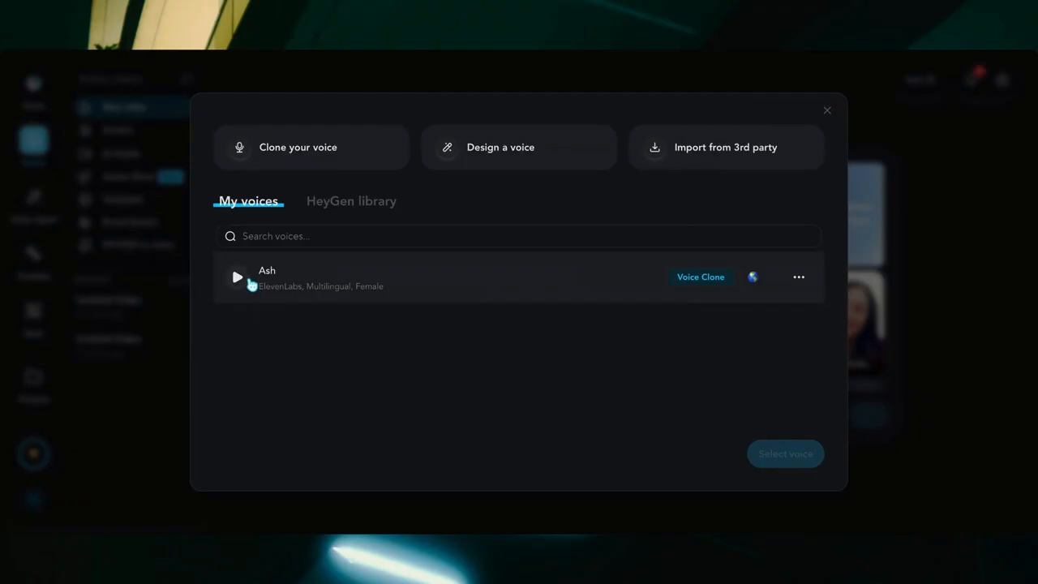
left_click(237, 277)
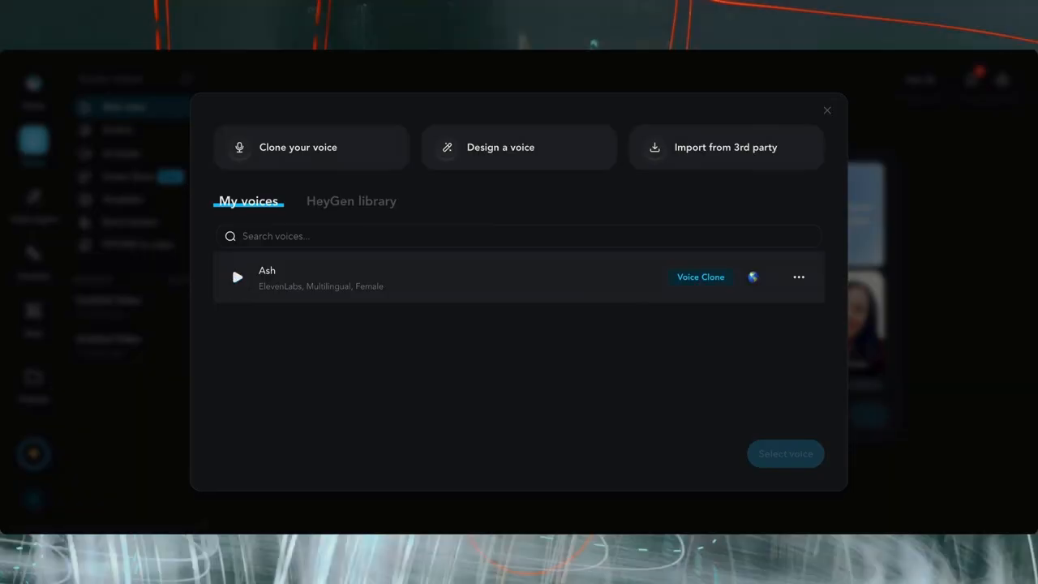
left_click(799, 278)
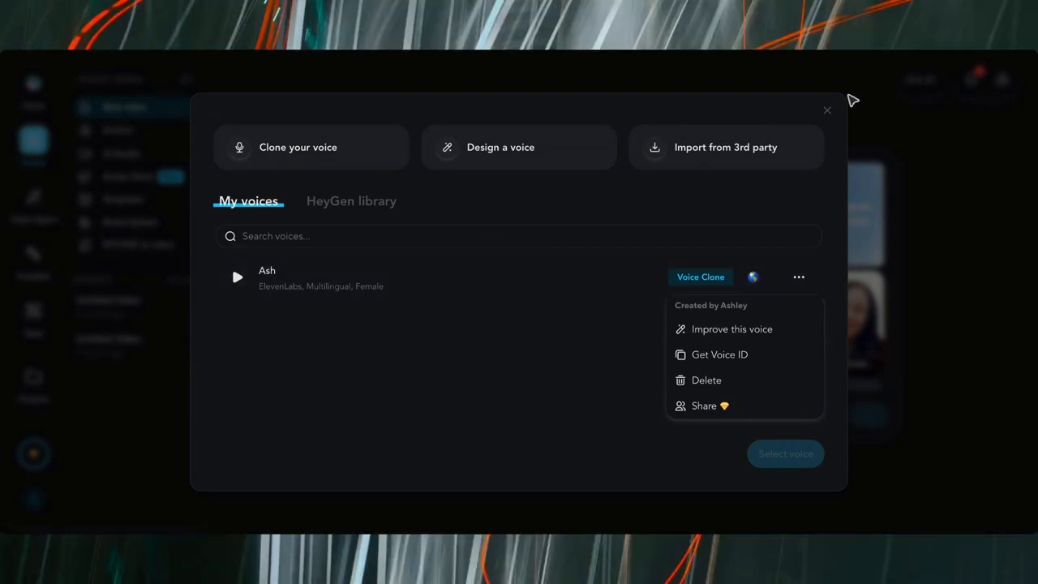
left_click(827, 111)
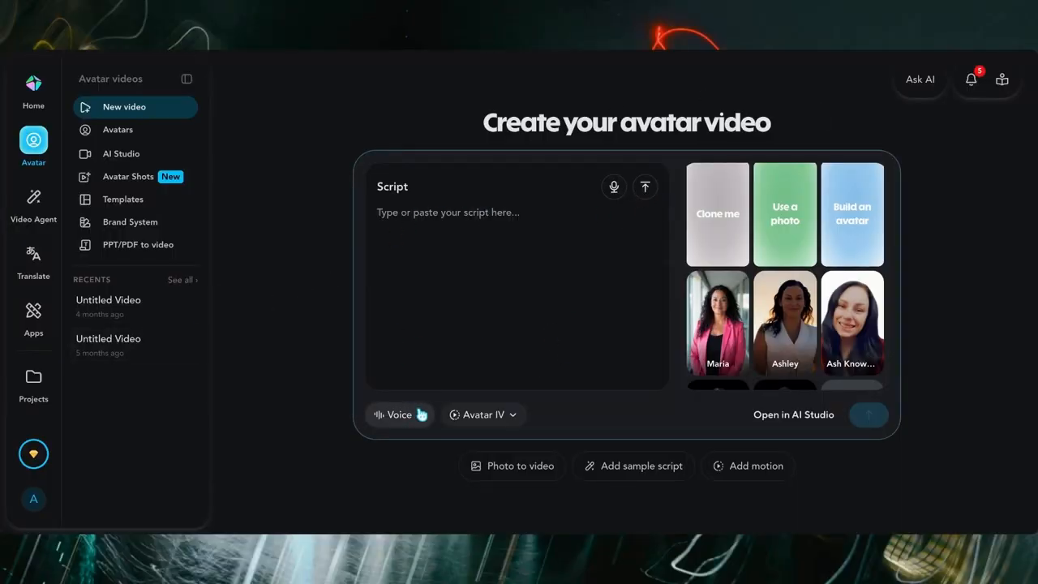
left_click(423, 243)
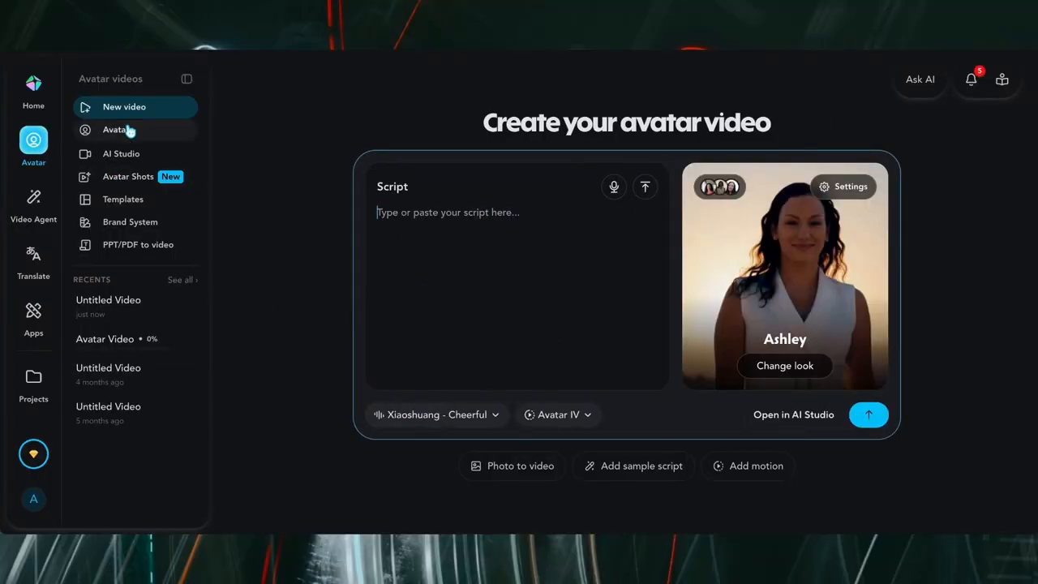
Examine the saved avatar's looks and the options for adding a look, and return to the new avatar video page.
left_click(125, 129)
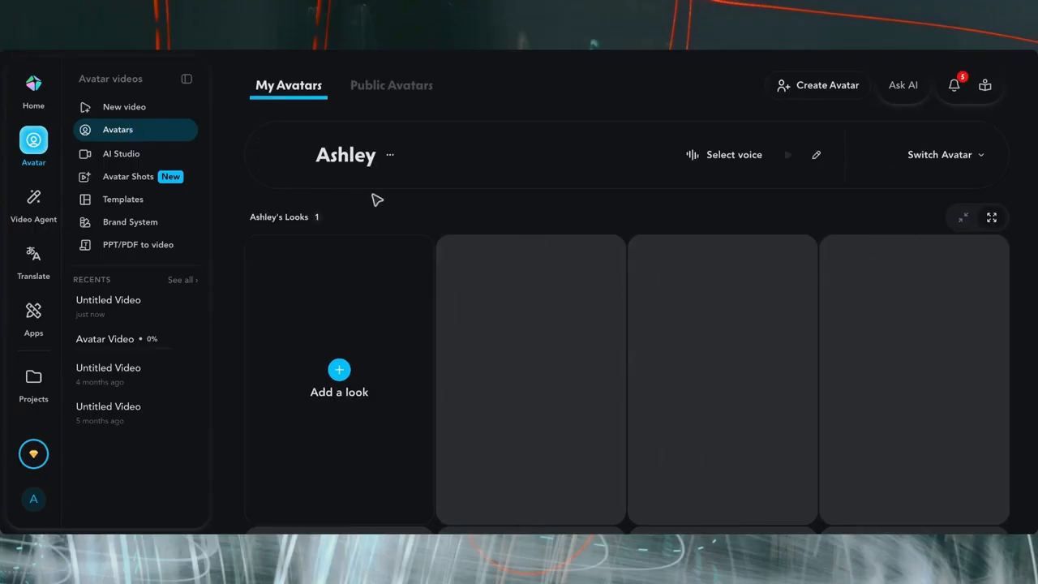
scroll(377, 199, "down", 1)
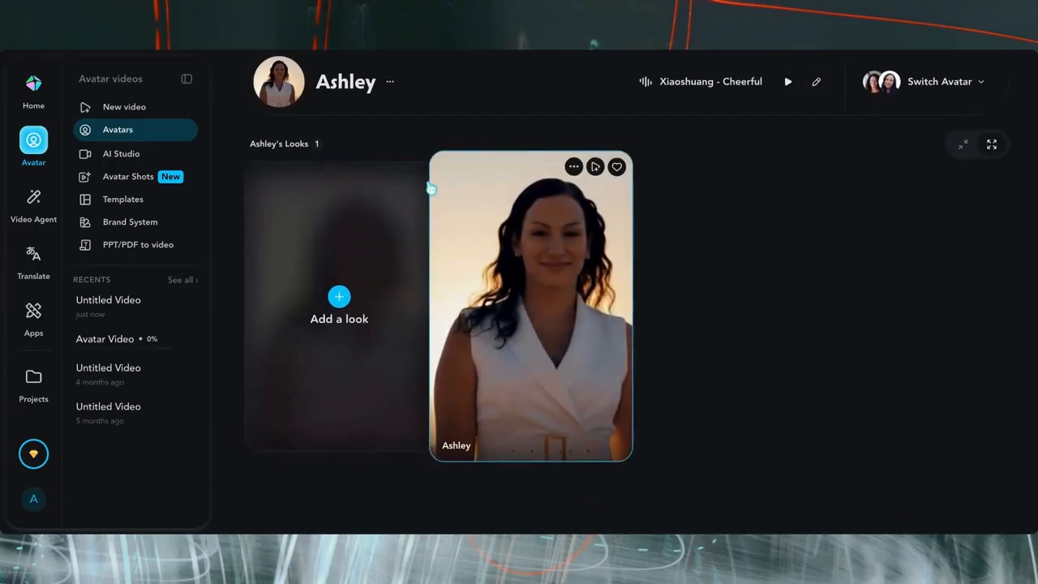
mouse_move(345, 306)
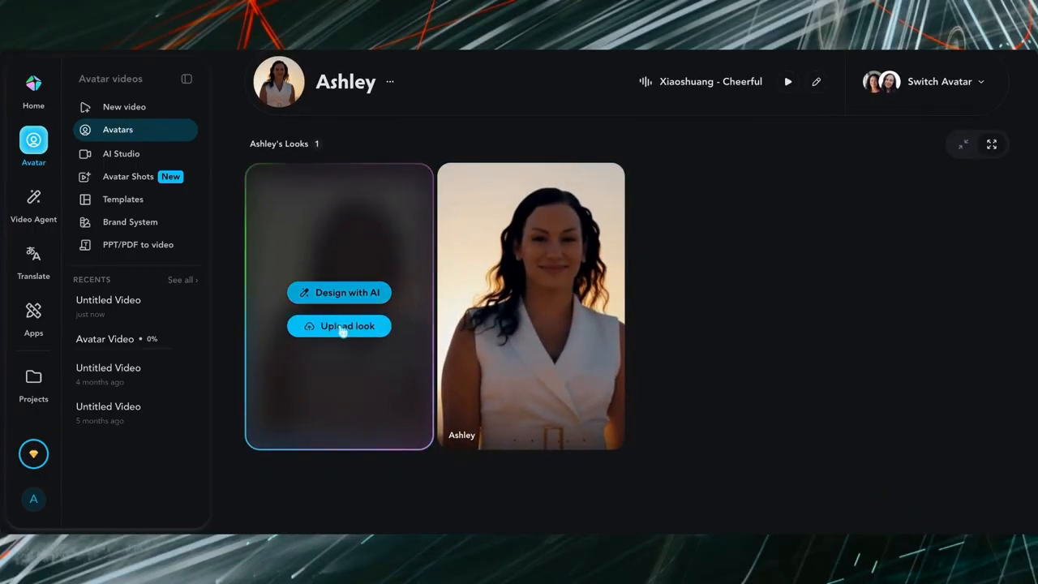
mouse_move(525, 270)
scroll(290, 211, "up", 1)
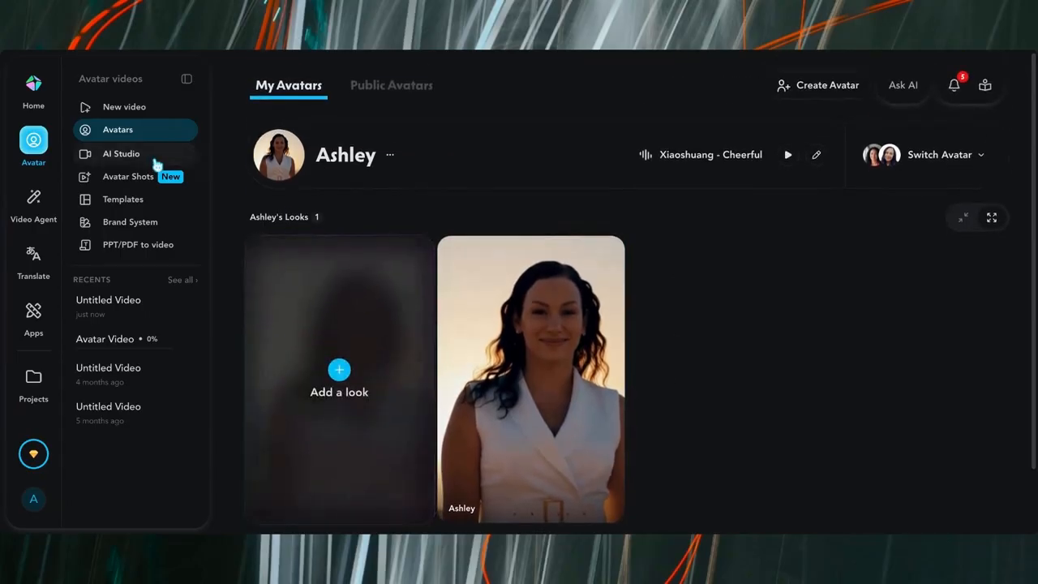
left_click(112, 152)
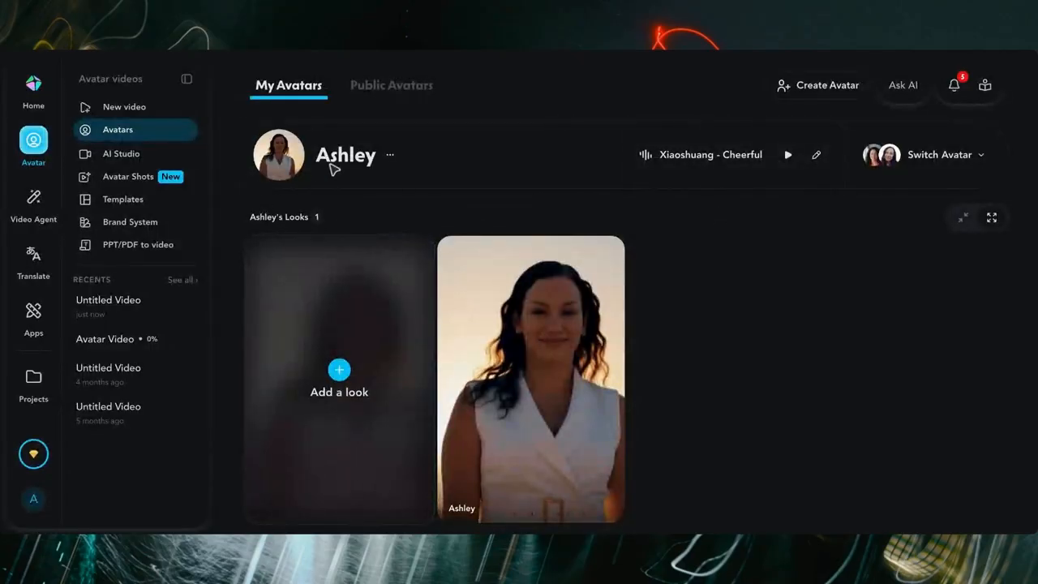
left_click(123, 107)
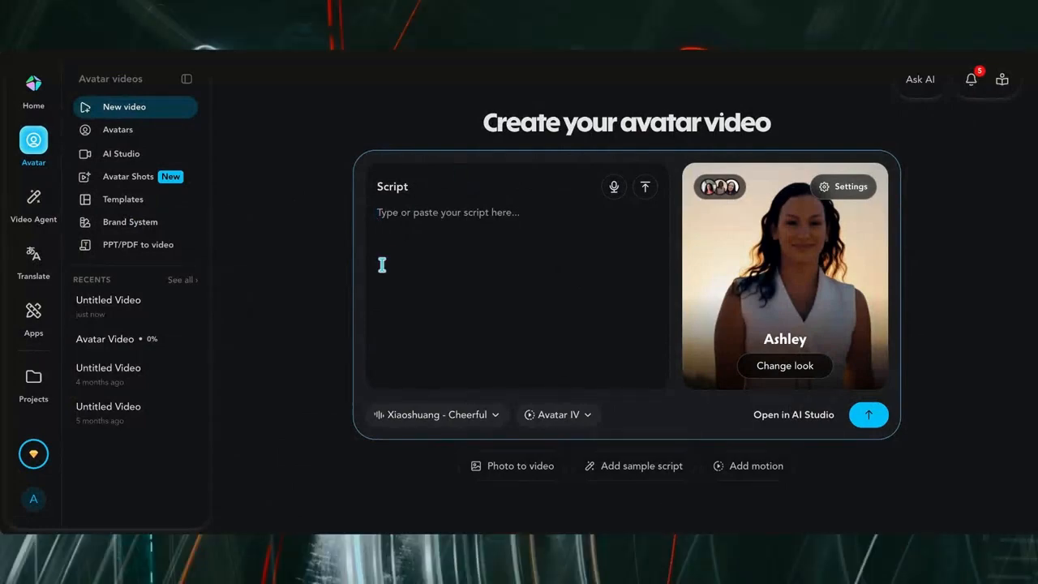
Start a new video in the Video Agent and choose the cloned voice for it.
left_click(39, 200)
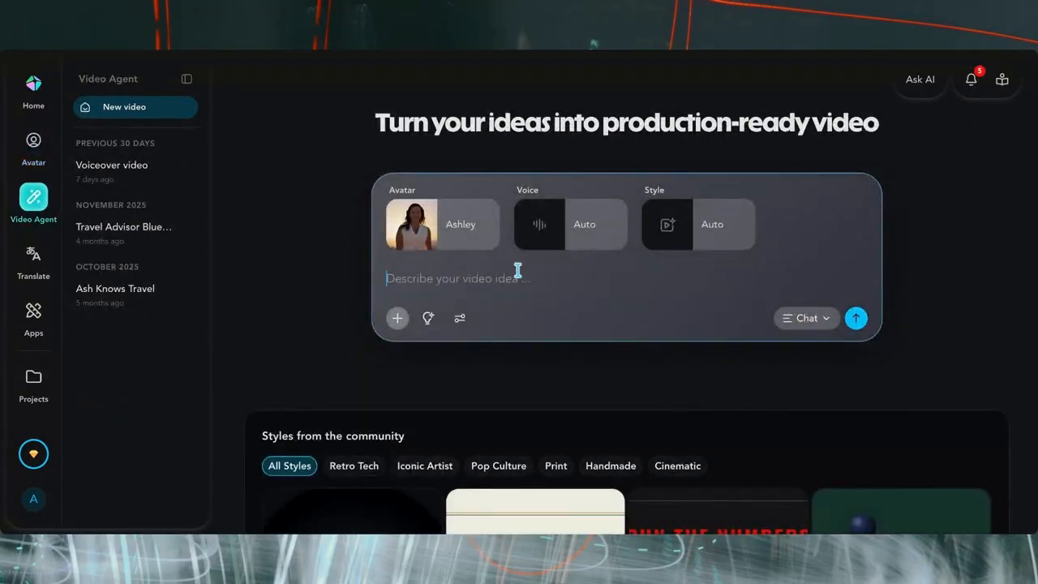
left_click(588, 226)
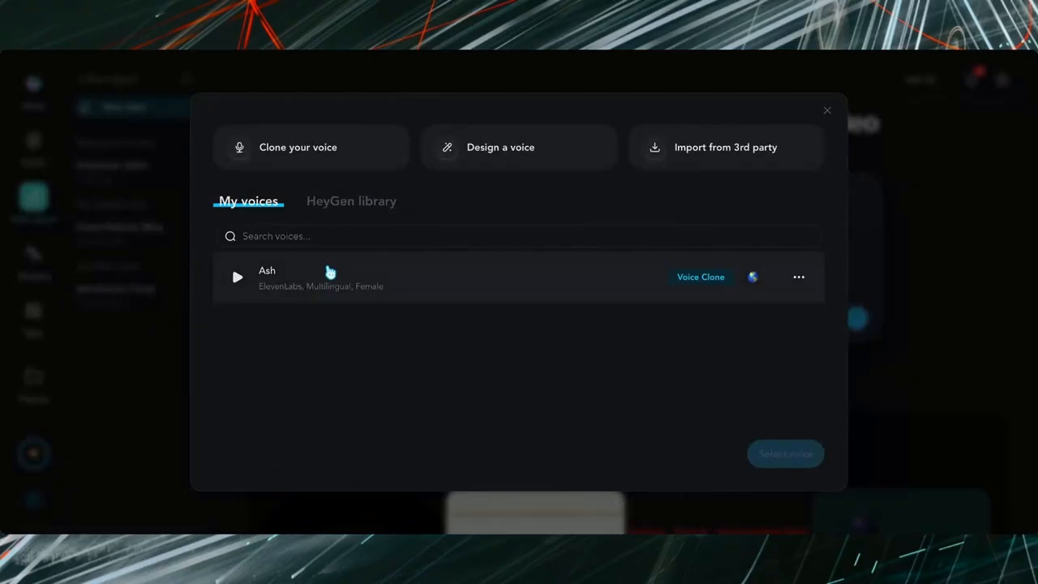
left_click(329, 273)
View the recently used avatars and close the avatar chooser without selecting another one.
left_click(474, 222)
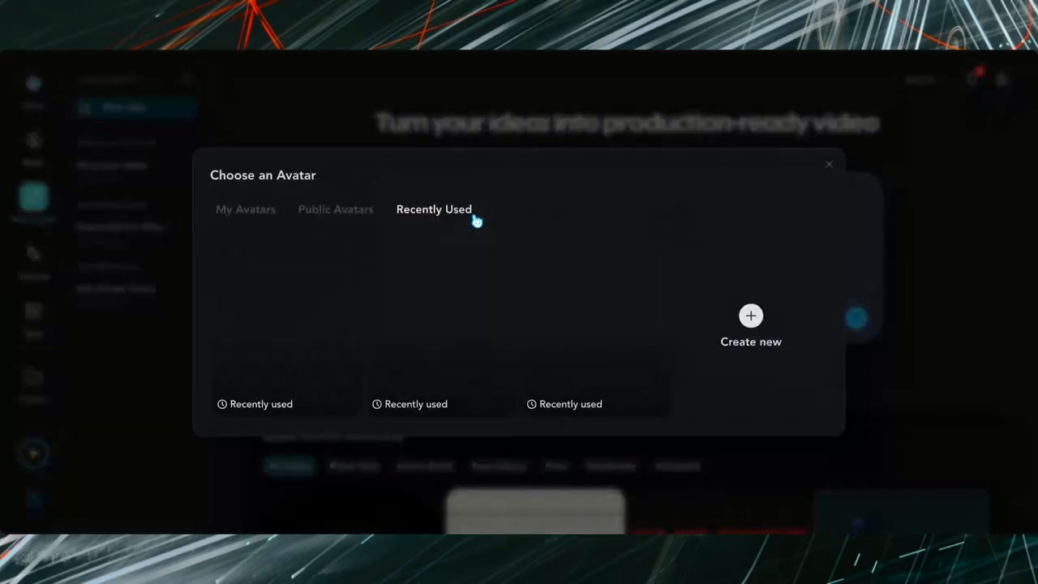
mouse_move(644, 278)
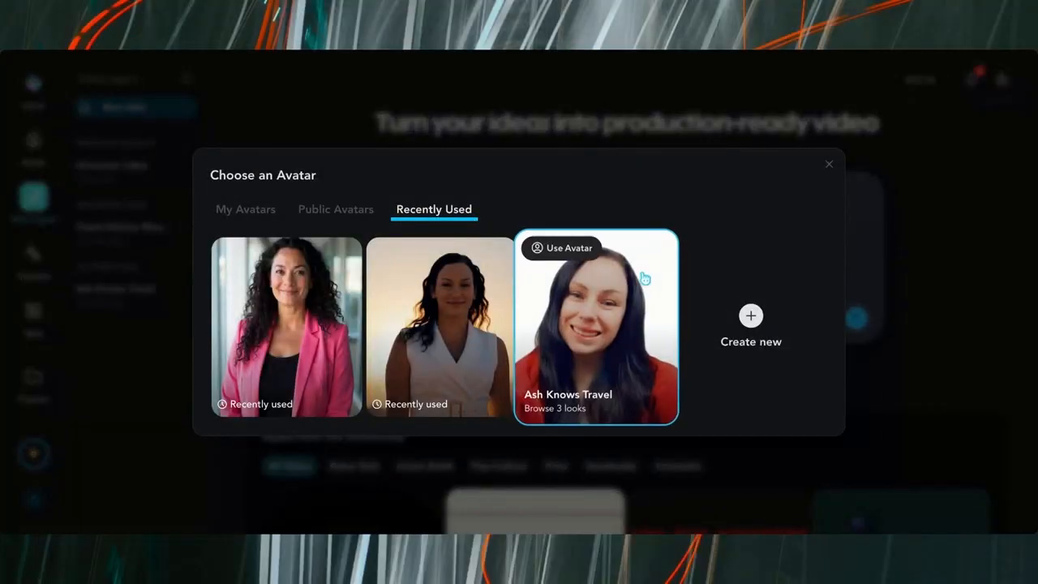
left_click(829, 164)
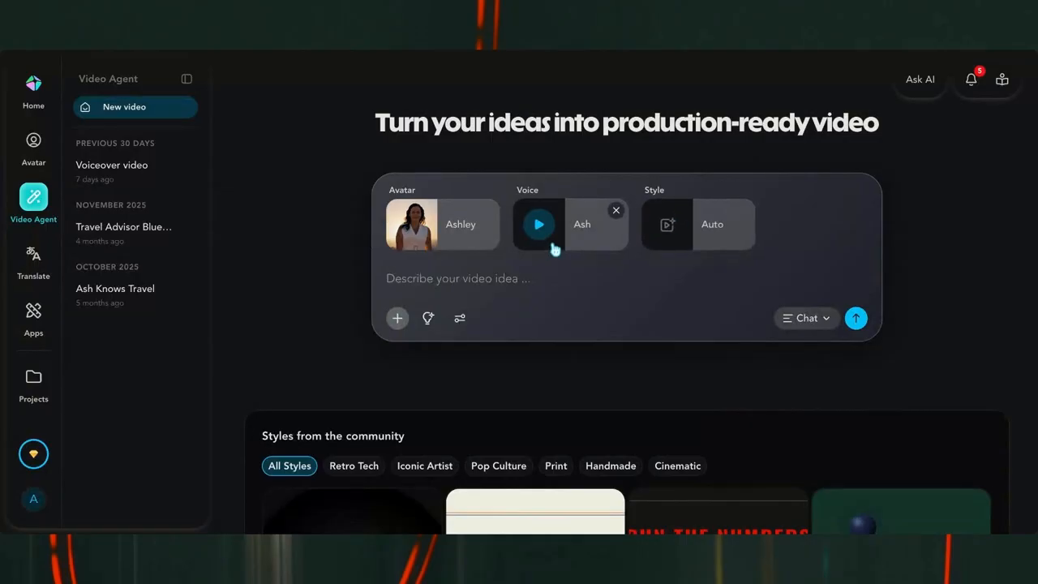
Upload the clip of the woman in a navy blazer to the assets and add it to the video request.
left_click(397, 318)
left_click(386, 347)
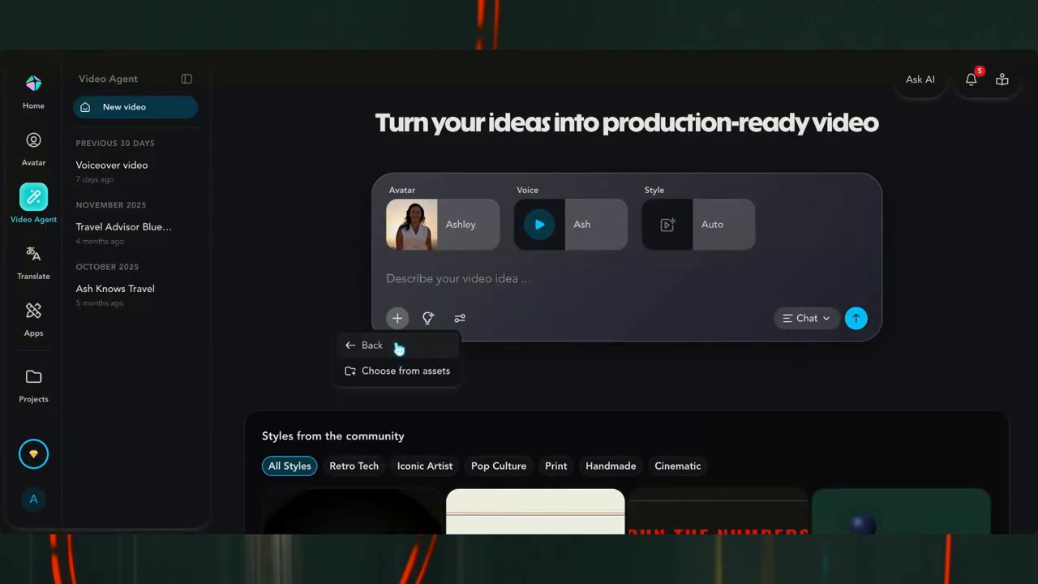
left_click(392, 369)
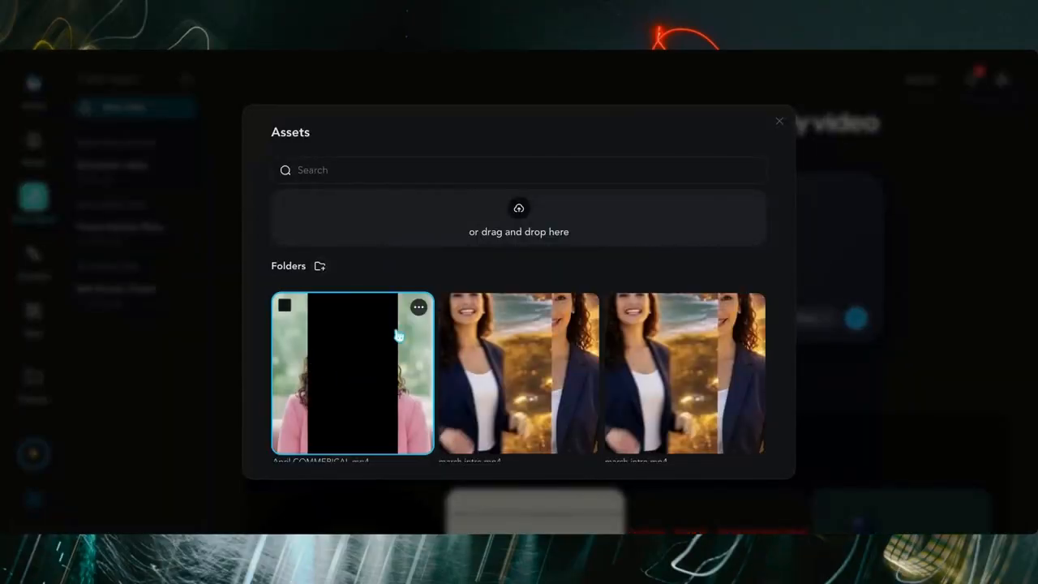
left_click(463, 213)
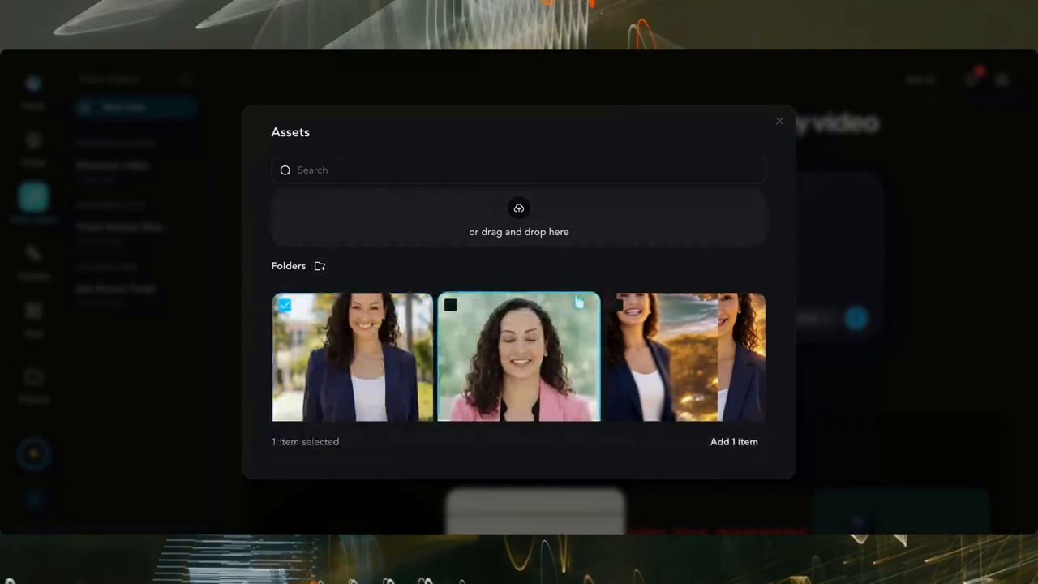
left_click(734, 442)
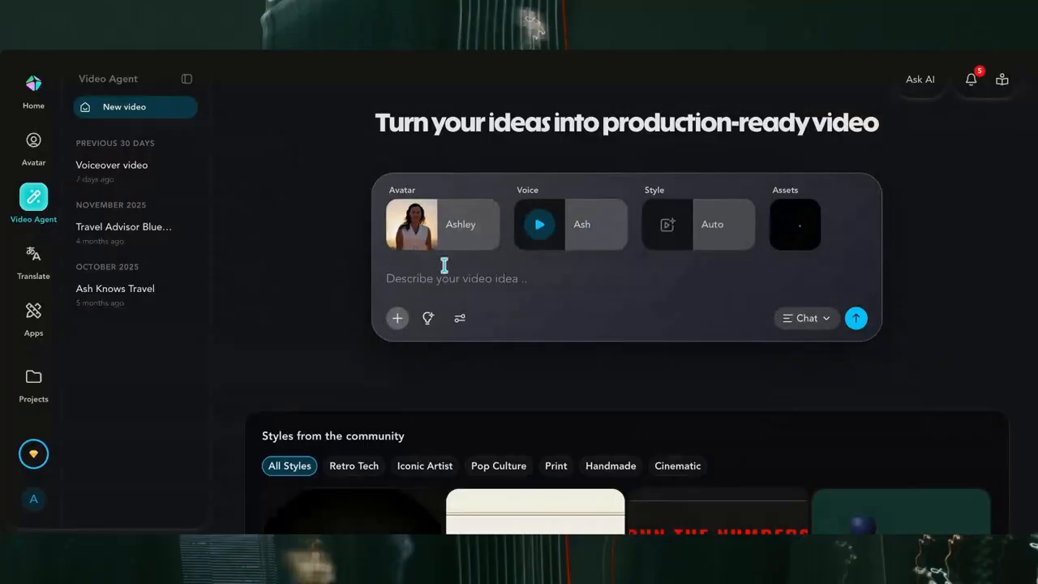
left_click(445, 265)
type("TO")
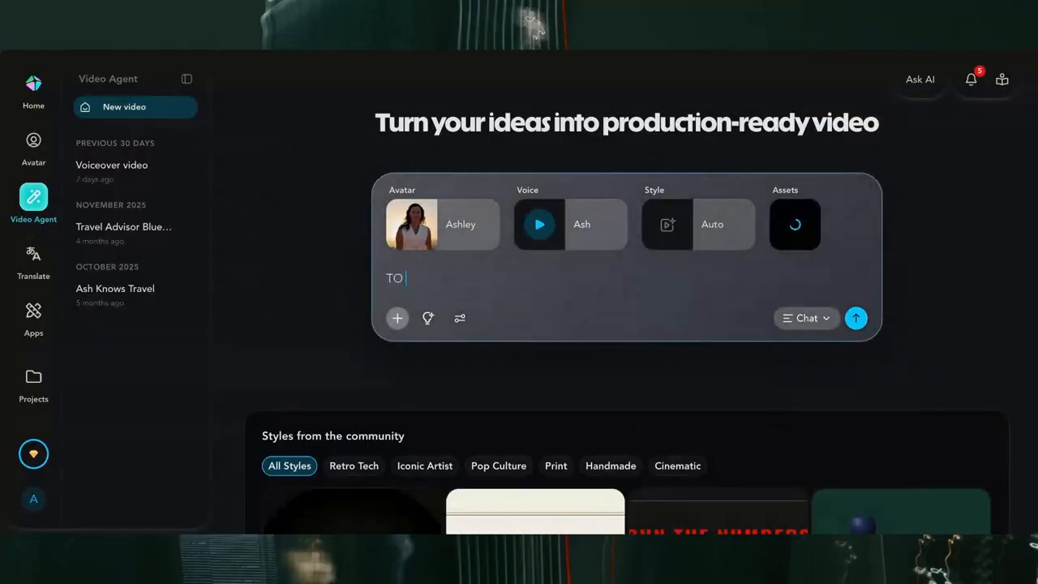
key("BackSpace")
key("BackSpace")
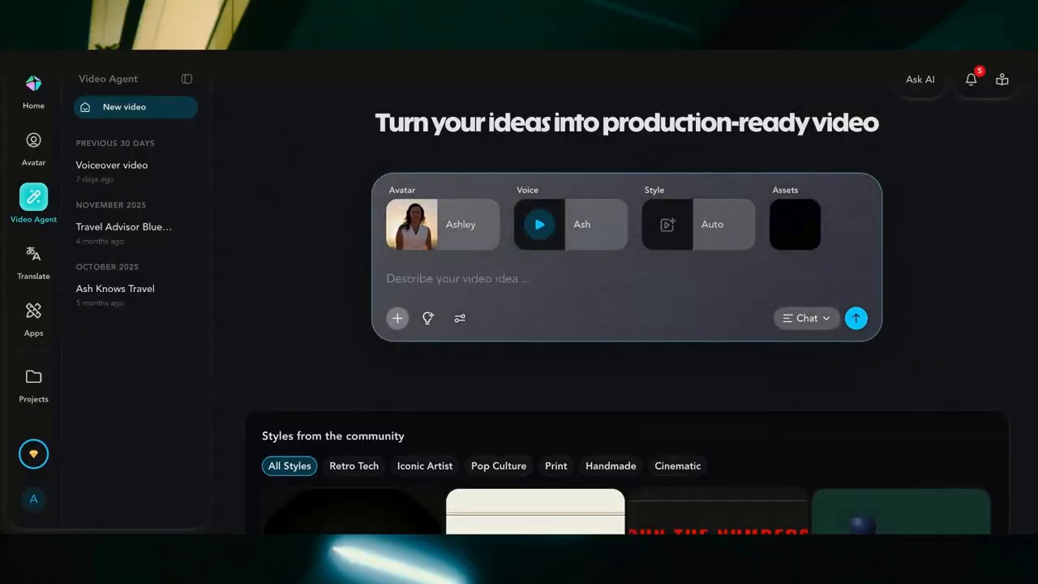
type("T")
key("BackSpace")
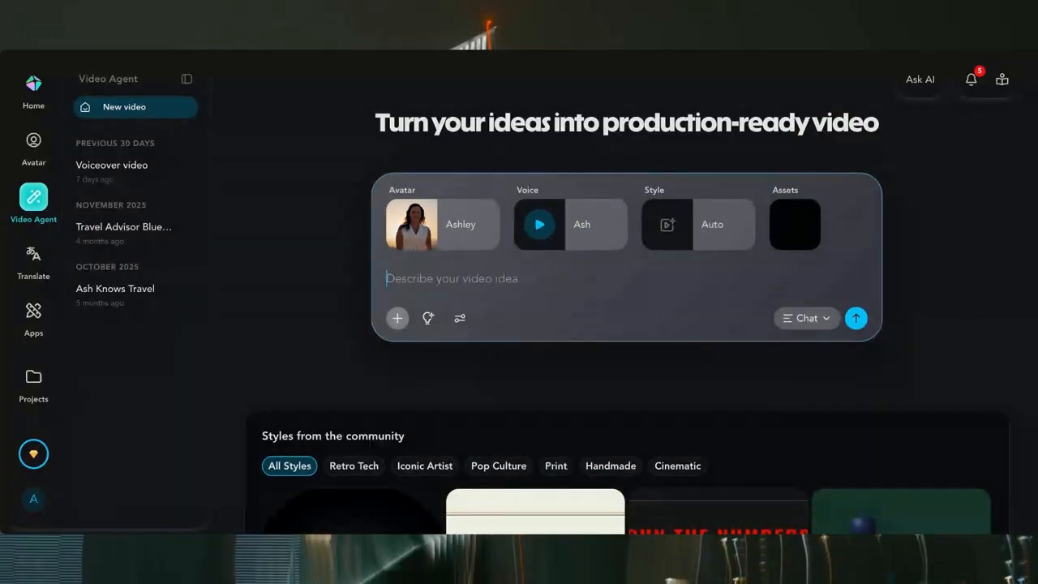
Submit the video prompt "use my voice to fix this video and read the script from it".
type("use my")
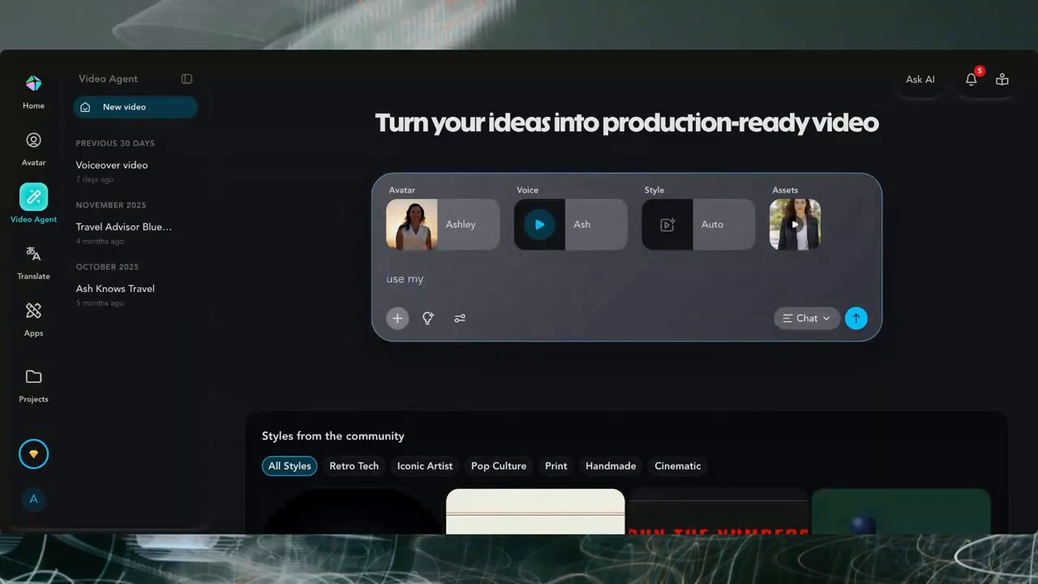
type(" voice to fix this vi")
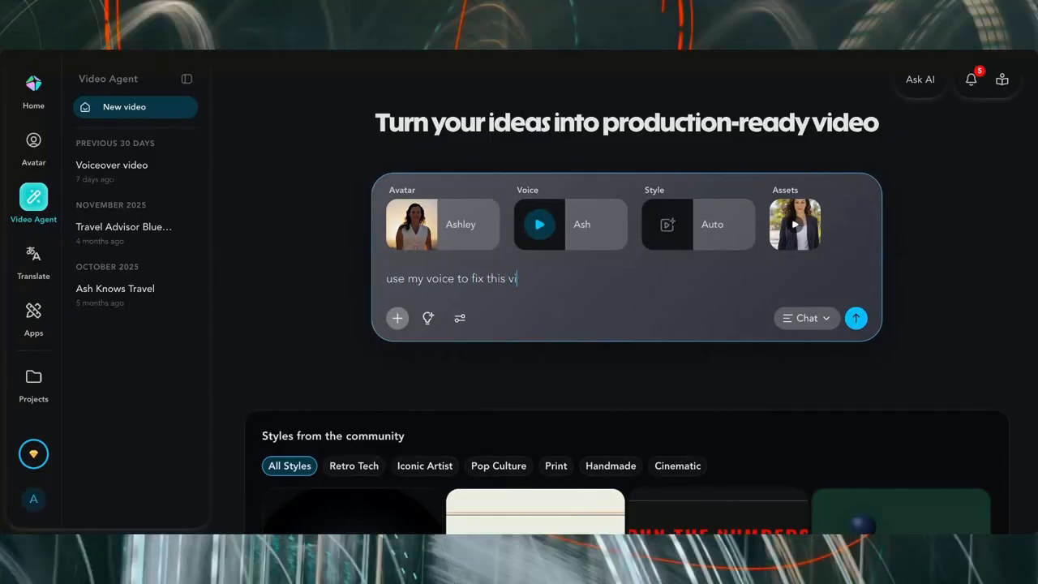
type("deo and read the scr")
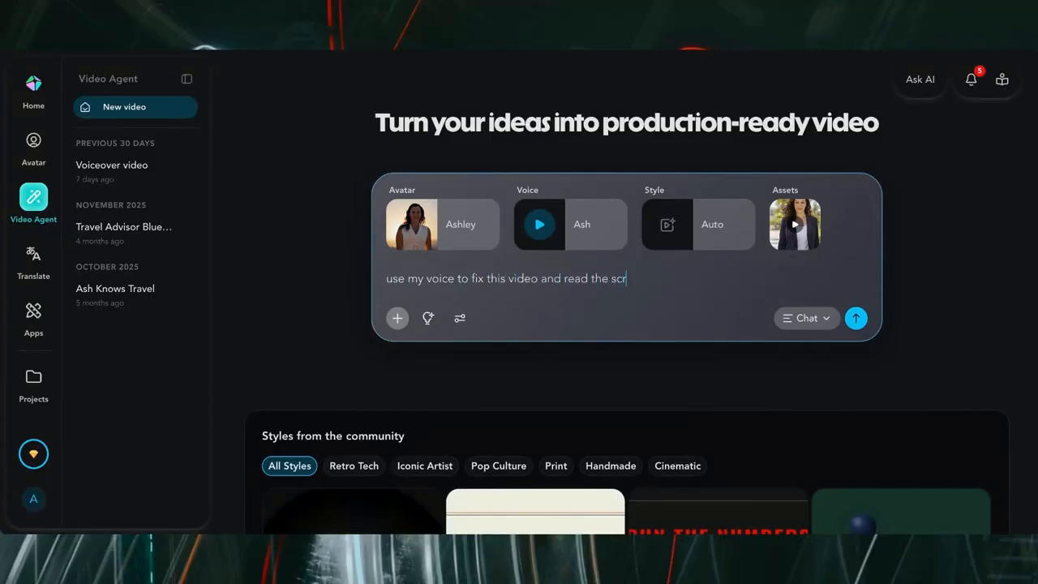
type("ipt from it")
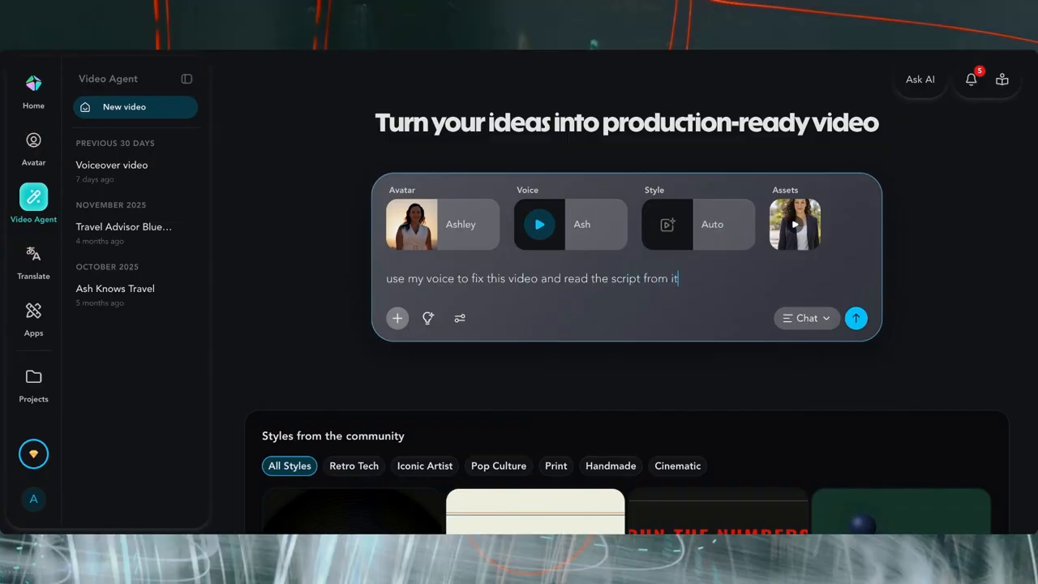
key("Return")
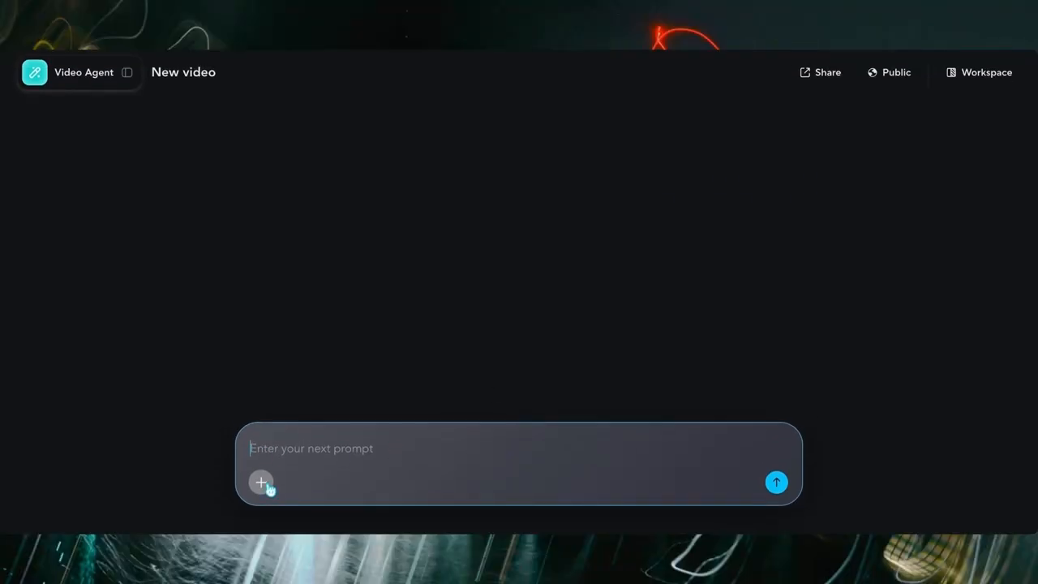
left_click(257, 484)
left_click(481, 470)
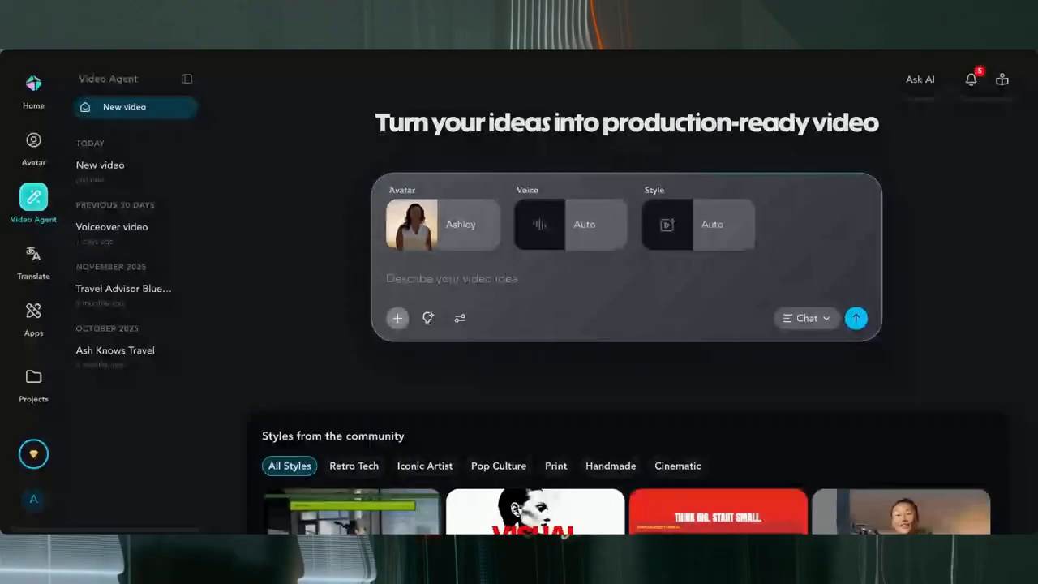
Open the most recent new video conversation and approve the Luxury Escape Re-imagined plan to proceed as proposed.
left_click(95, 179)
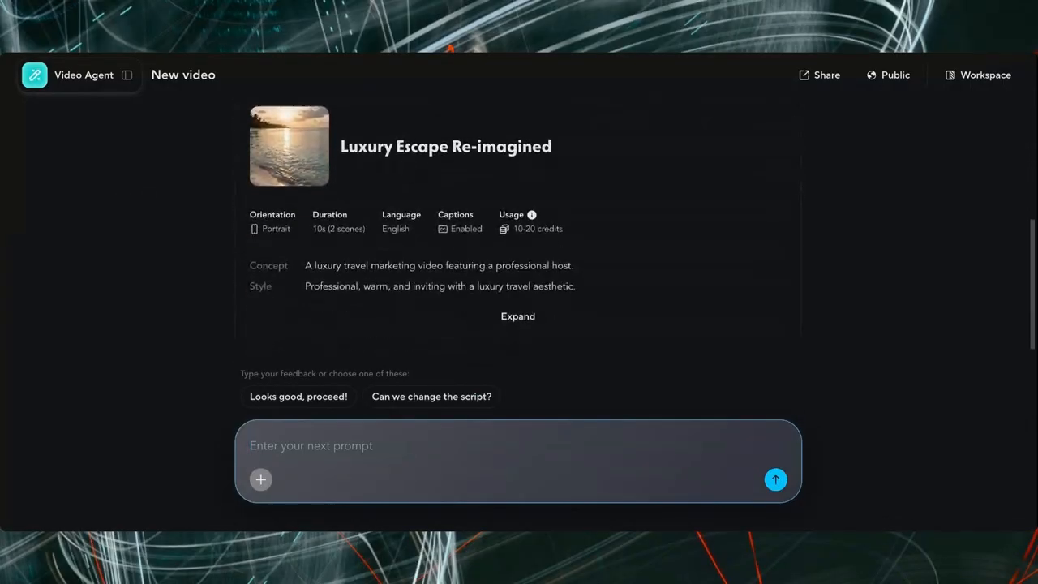
scroll(560, 188, "down", 5)
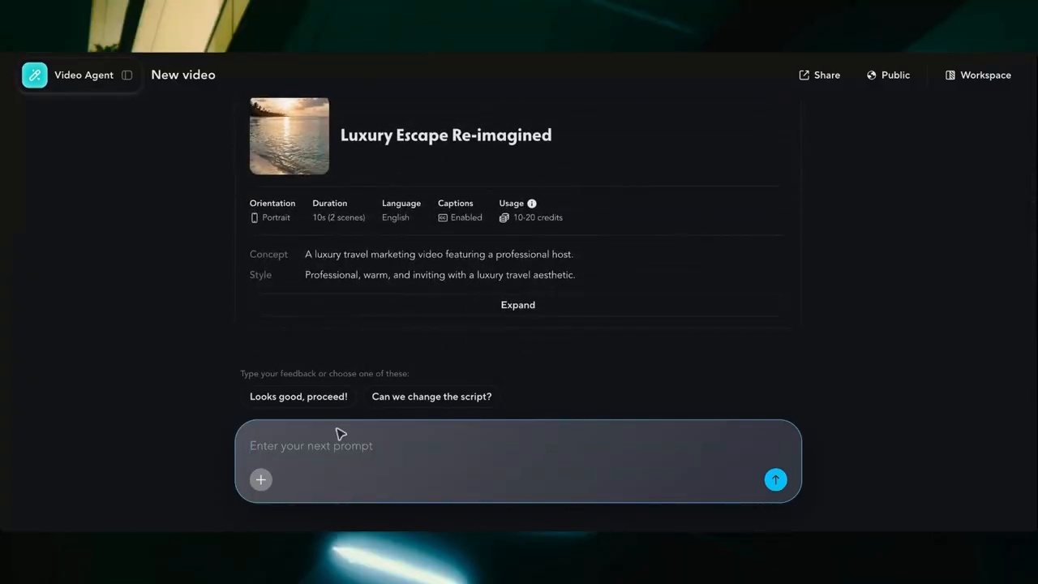
left_click(341, 396)
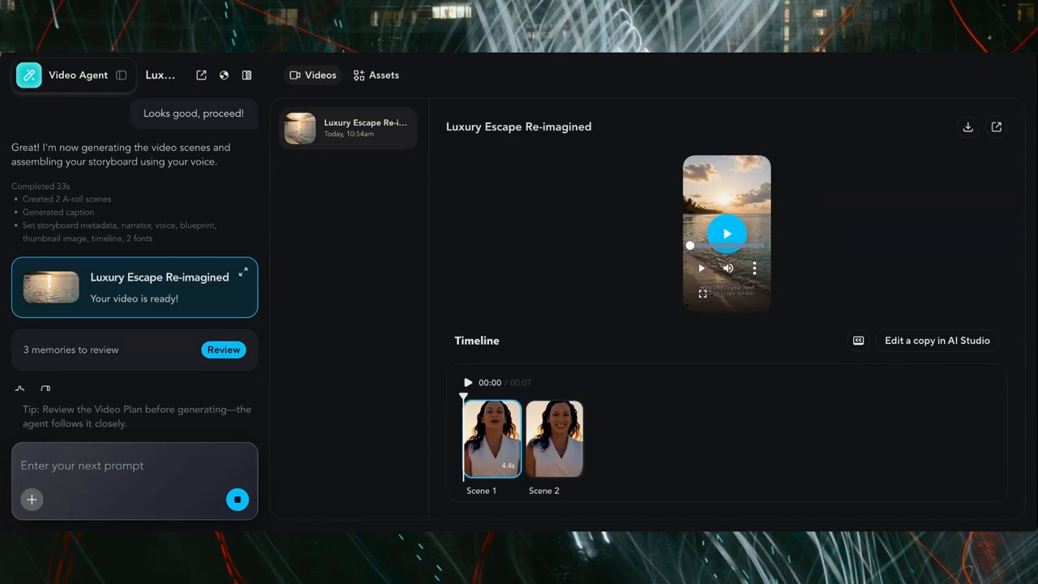
Play the generated Luxury Escape Re-imagined video, check its two scenes, and download it.
left_click(726, 233)
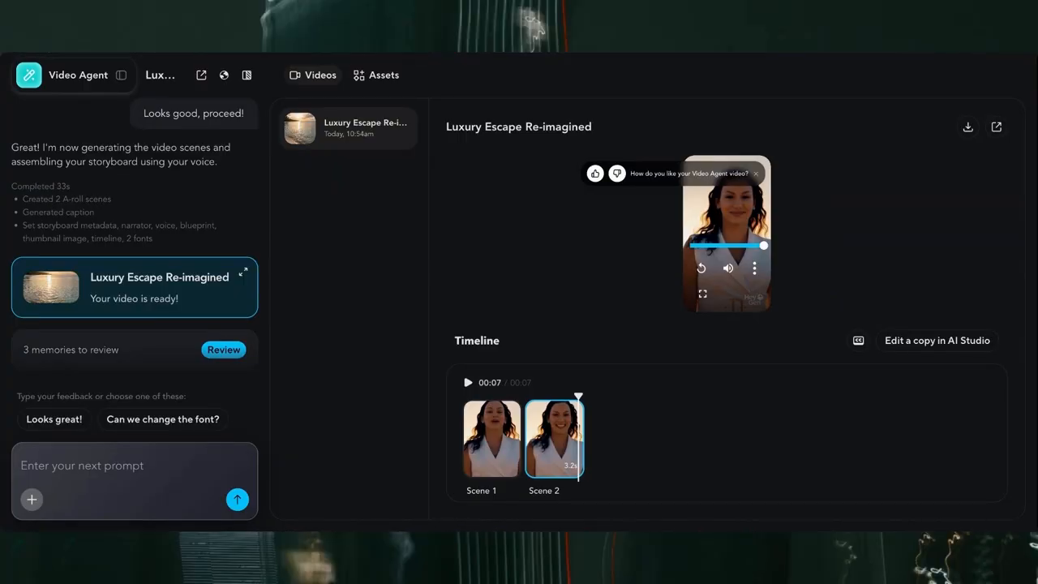
scroll(181, 364, "down", 2)
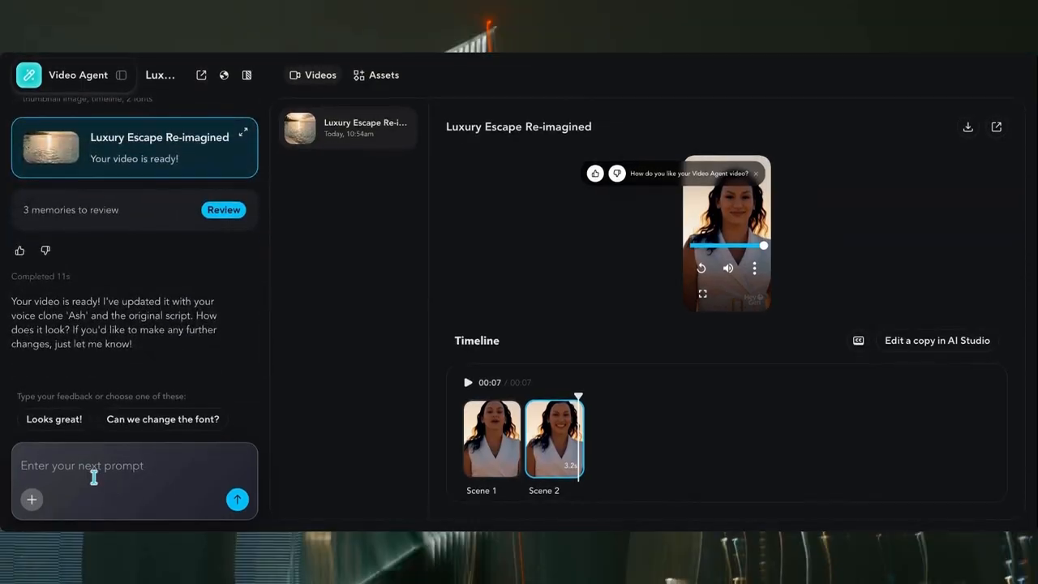
left_click(97, 469)
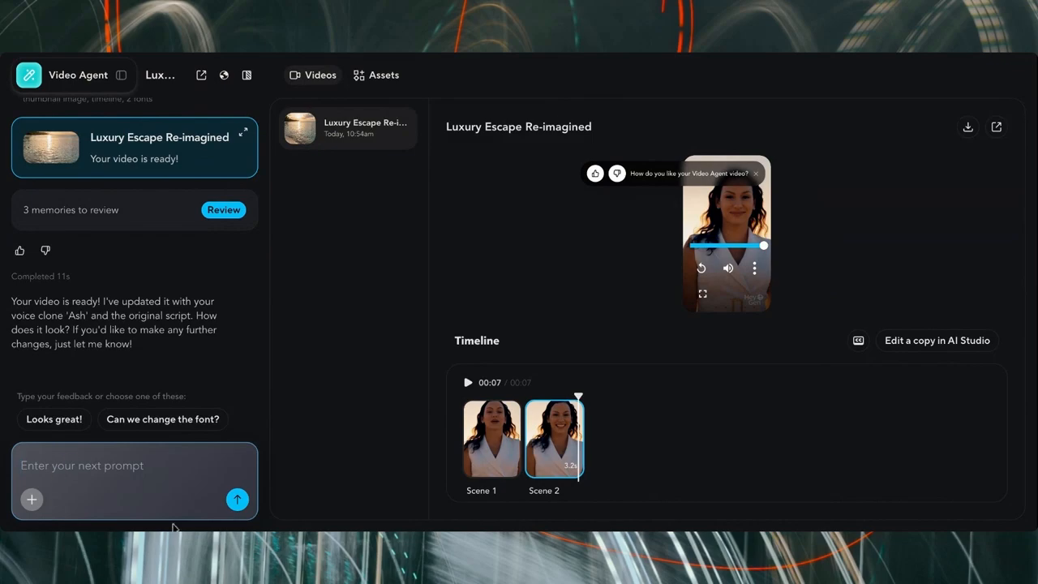
left_click(493, 437)
left_click(555, 432)
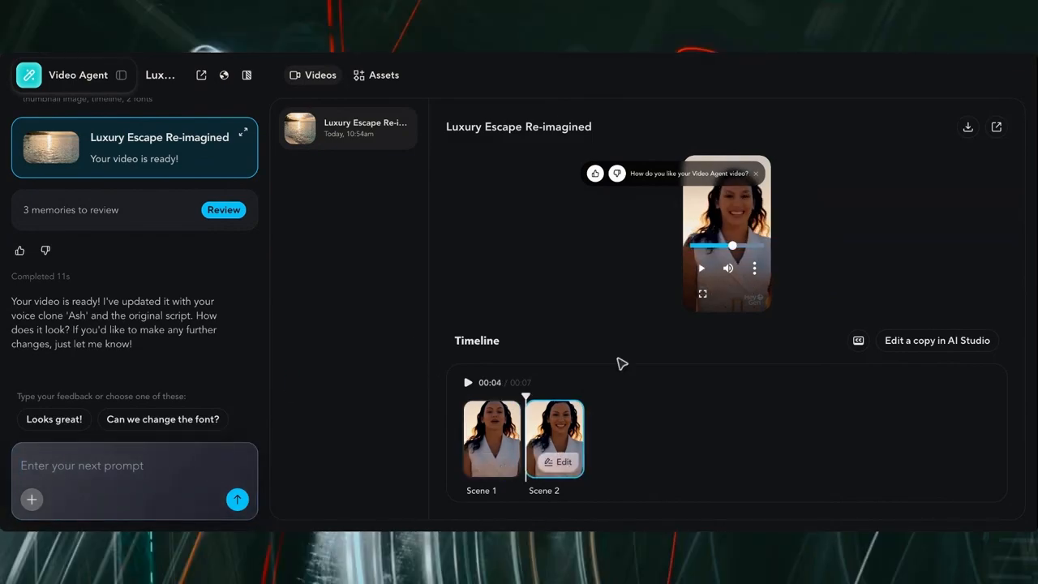
left_click(968, 129)
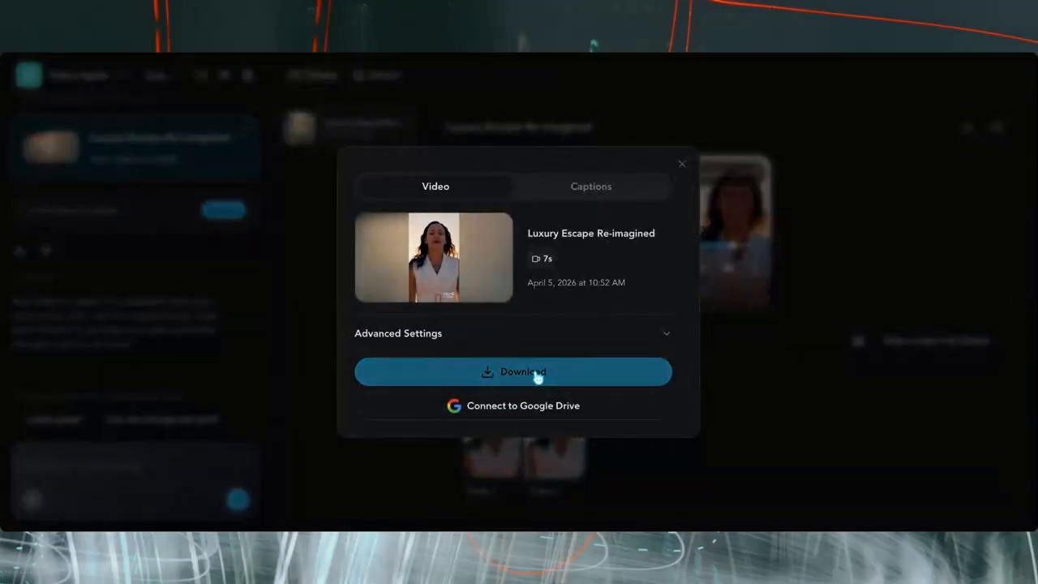
left_click(536, 374)
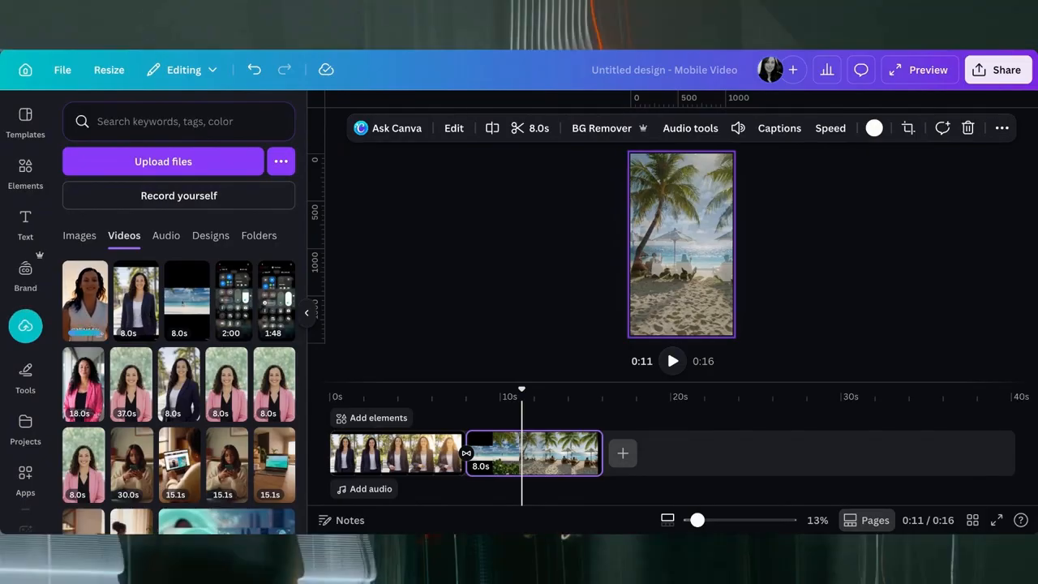
Switch to Canva, add the uploaded 7.6-second revoiced clip to the timeline, and extract its audio onto a separate track.
left_click(85, 302)
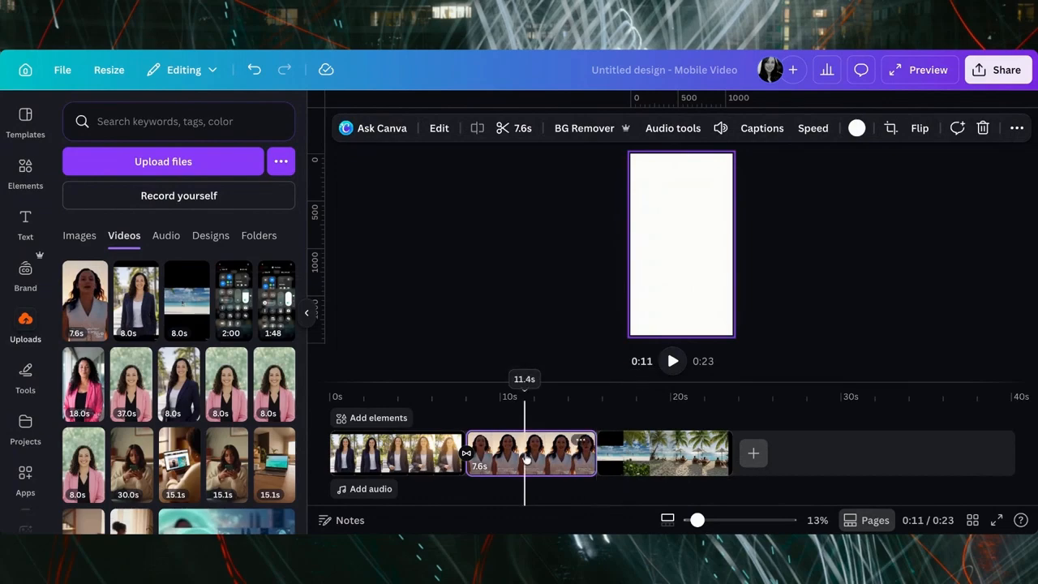
left_click(527, 457)
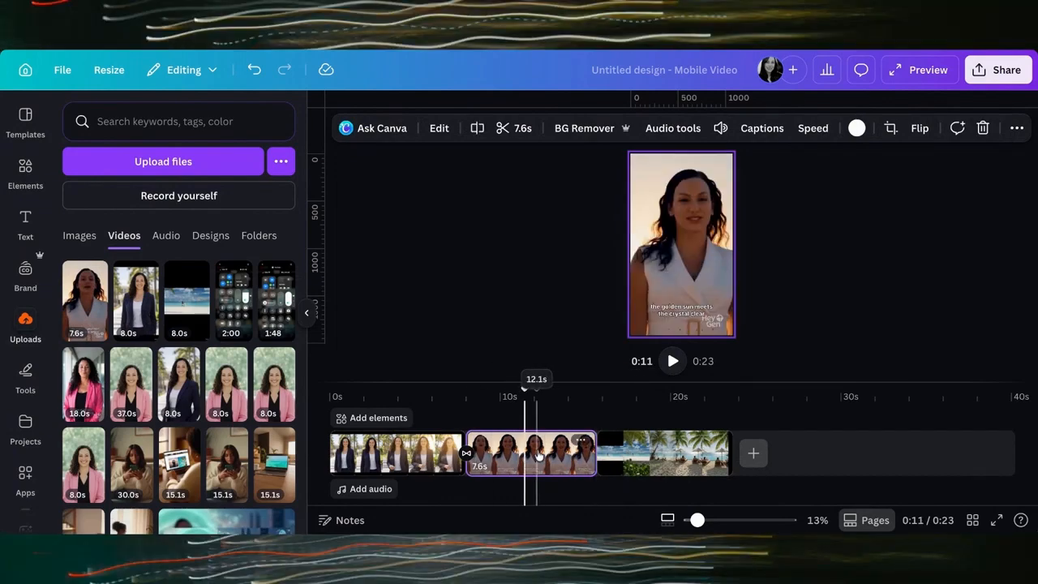
left_click(683, 130)
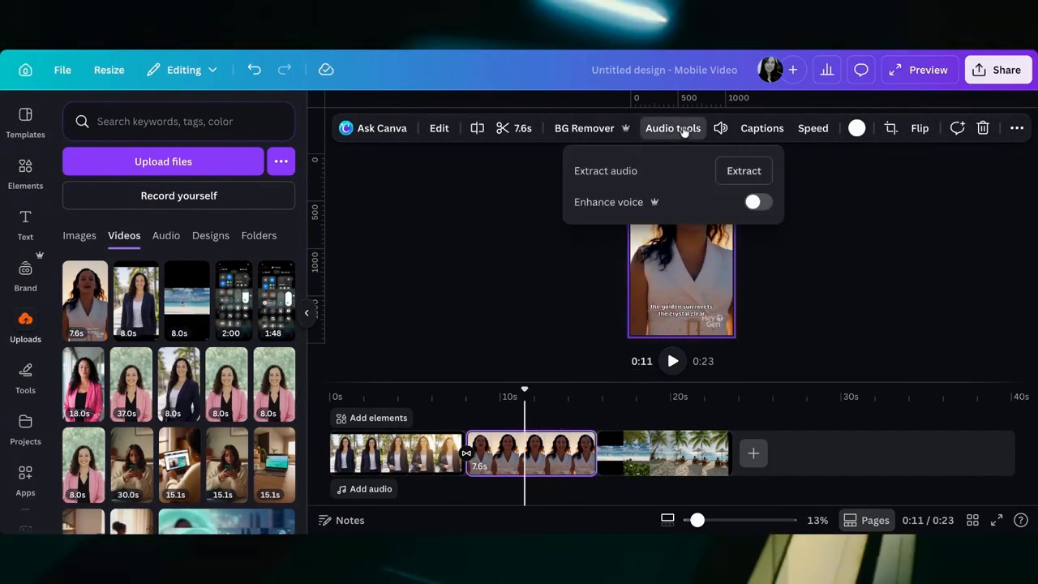
left_click(743, 172)
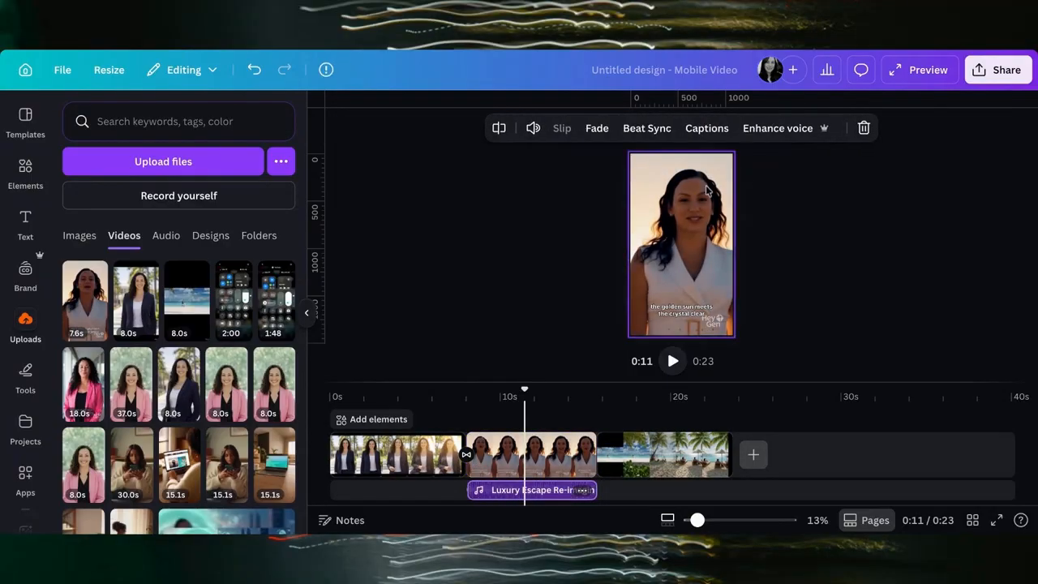
Delete the revoiced clip from the timeline and move its extracted audio to the start, under the navy blazer clip.
left_click(528, 454)
key("Delete")
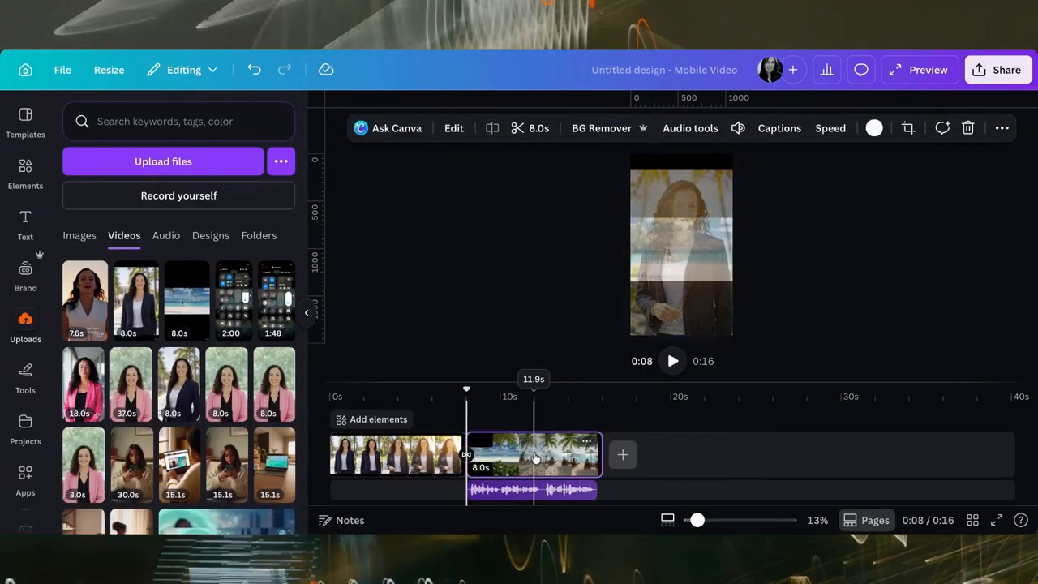
left_click_drag(529, 498, 372, 489)
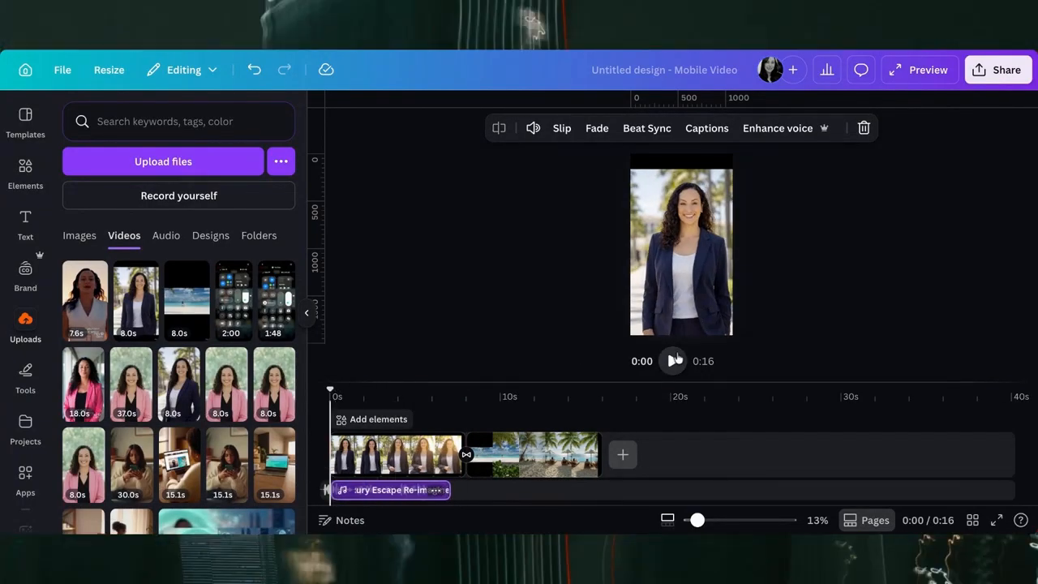
Play the timeline from the start to check how the extracted voice matches the navy blazer clip through the transition to the beach clip.
left_click(673, 361)
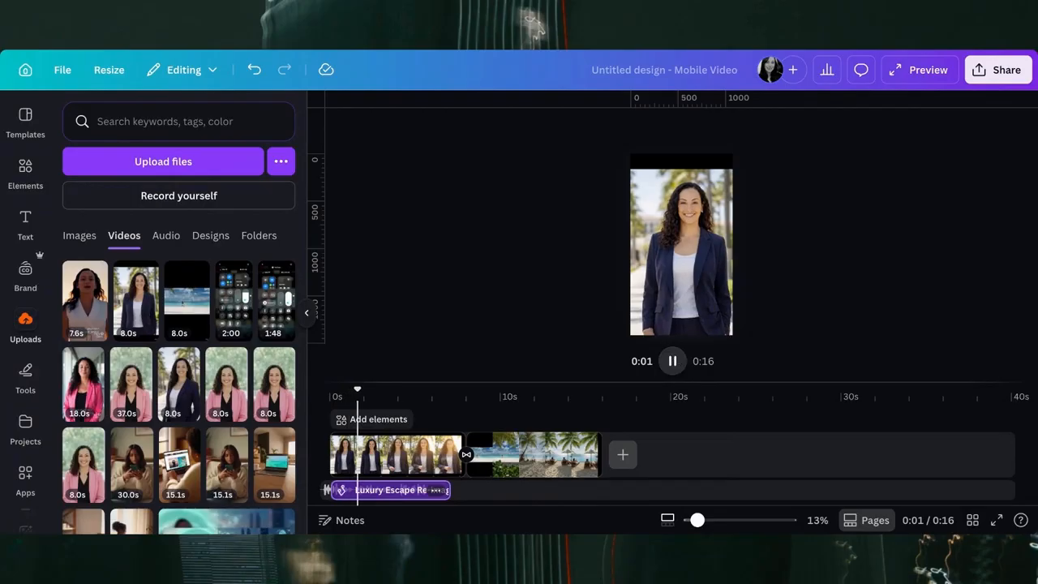
left_click(672, 361)
left_click_drag(363, 382, 331, 384)
left_click(673, 361)
left_click(673, 360)
left_click(398, 461)
left_click_drag(373, 458, 333, 447)
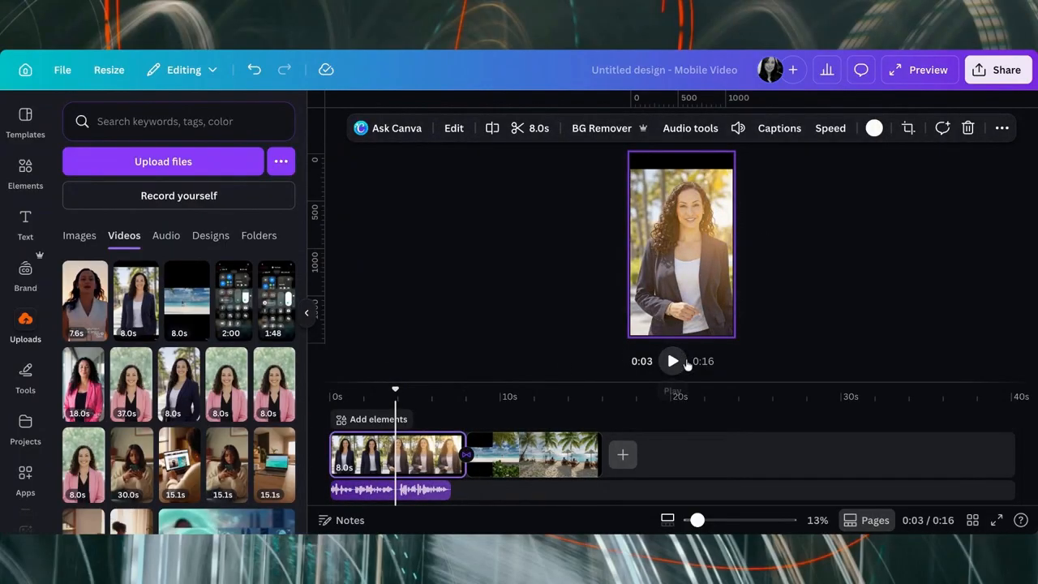
left_click(683, 363)
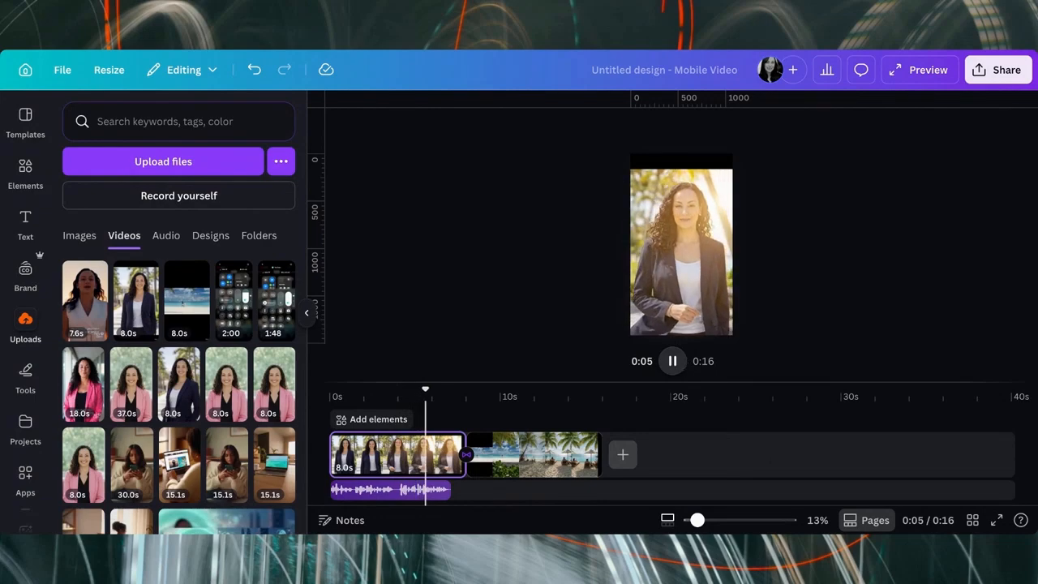
left_click(683, 363)
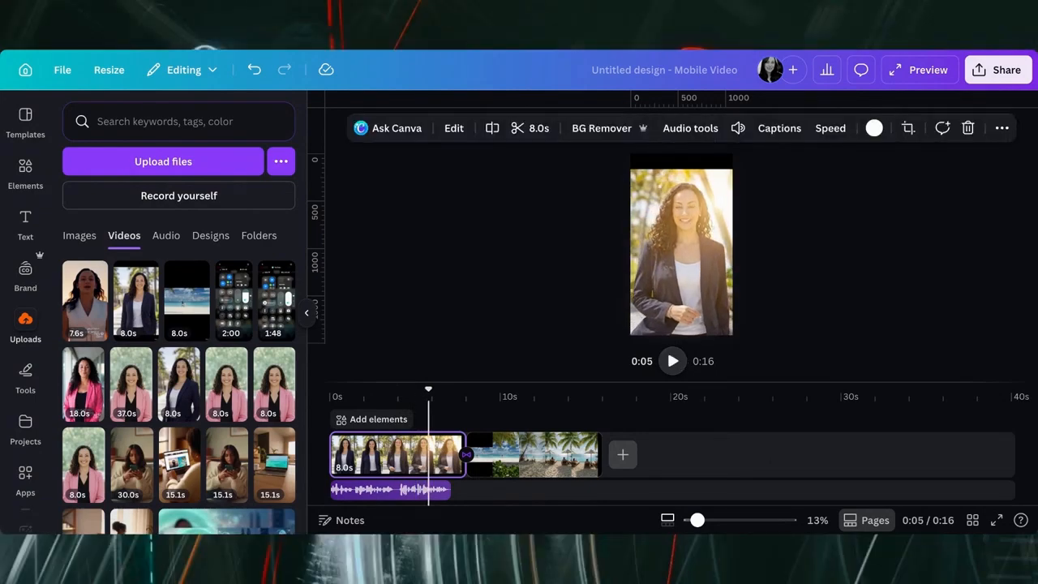
key("space")
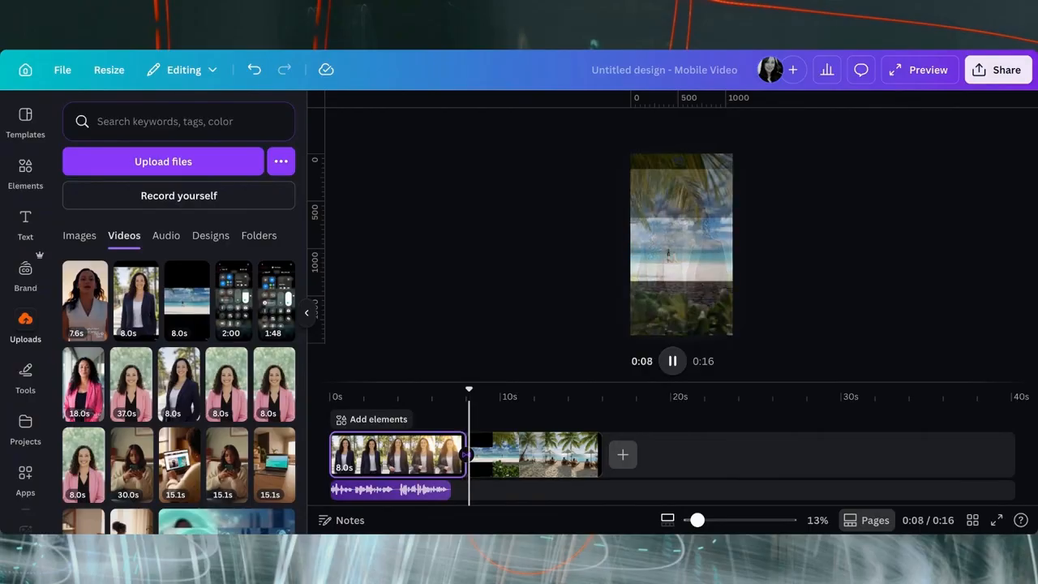
key("space")
Select the extracted audio track and line it up with the start of the first clip.
left_click(384, 491)
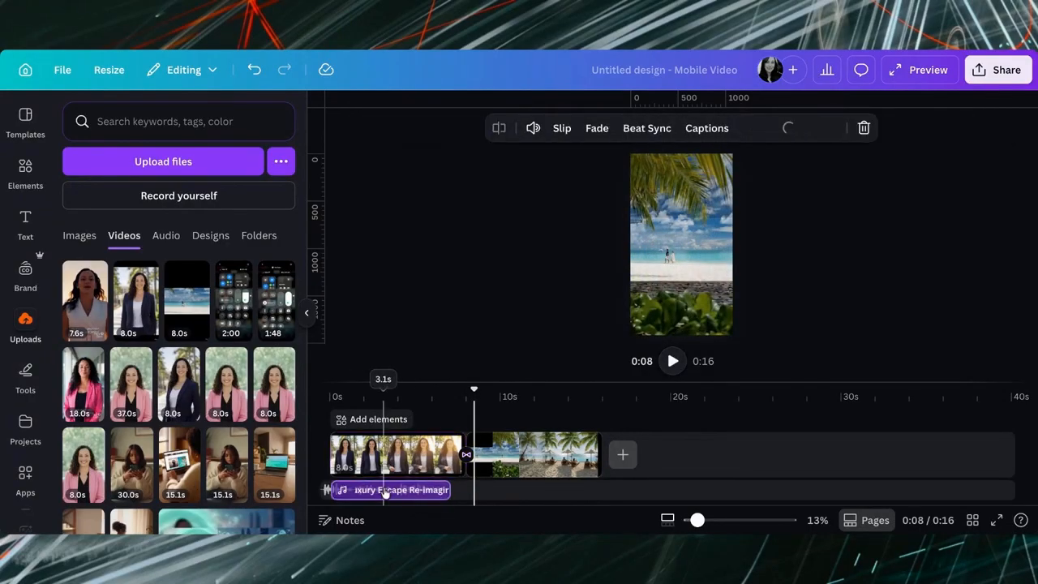
left_click(390, 491)
mouse_move(388, 492)
left_mouse_down()
mouse_move(434, 490)
mouse_move(345, 488)
left_mouse_up()
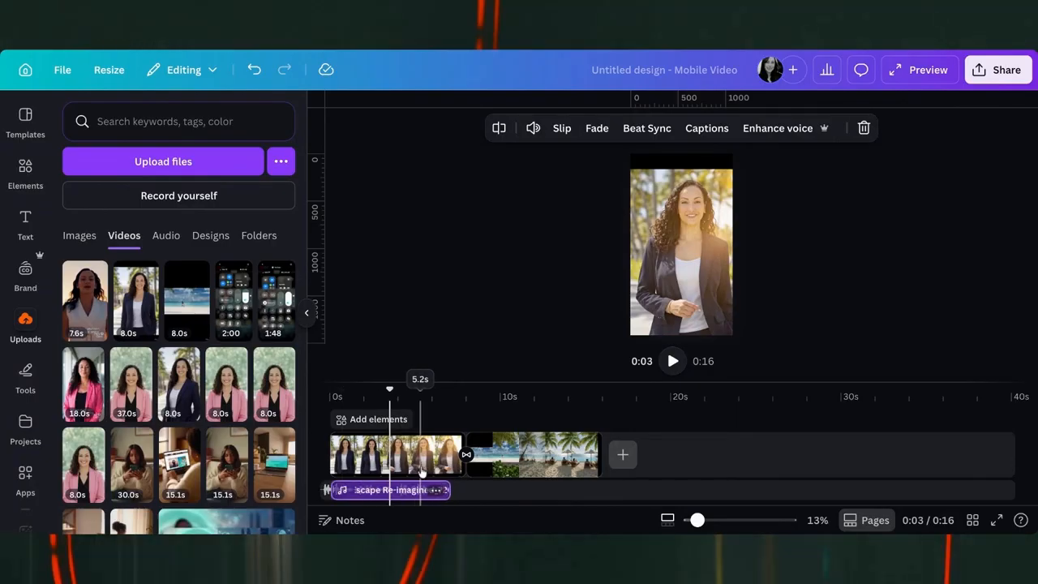